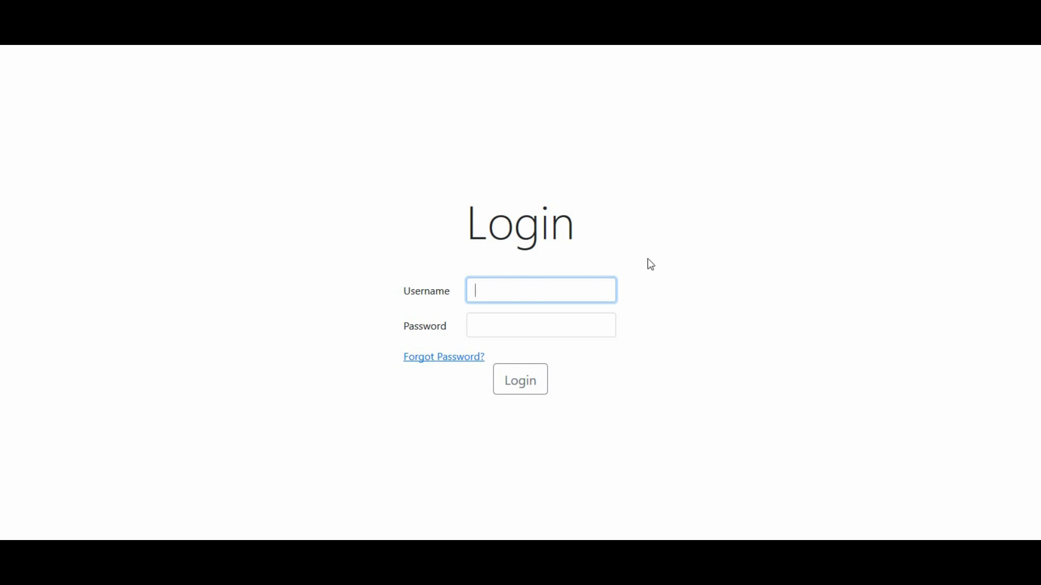
Step: Enter the administrator username and password on the Garits login form
{"action": "left_click", "coordinate": [522, 291]}
{"action": "left_click", "coordinate": [503, 292]}
{"action": "type", "text": "sysdba"}
{"action": "key", "text": "Tab"}
{"action": "type", "text": "masterkey"}
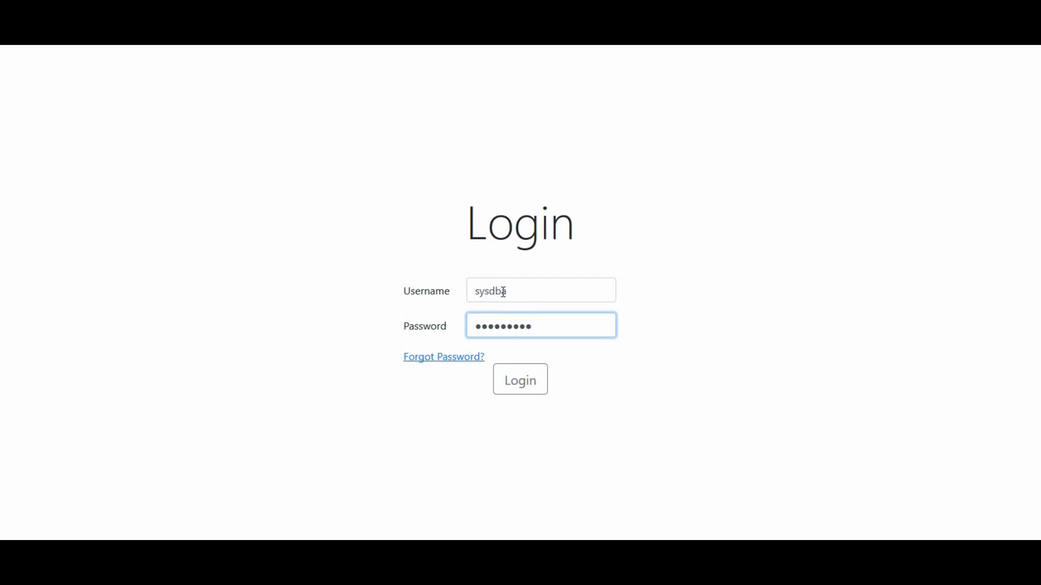
Step: Log in as administrator and create a fresh database backup
{"action": "left_click", "coordinate": [524, 386]}
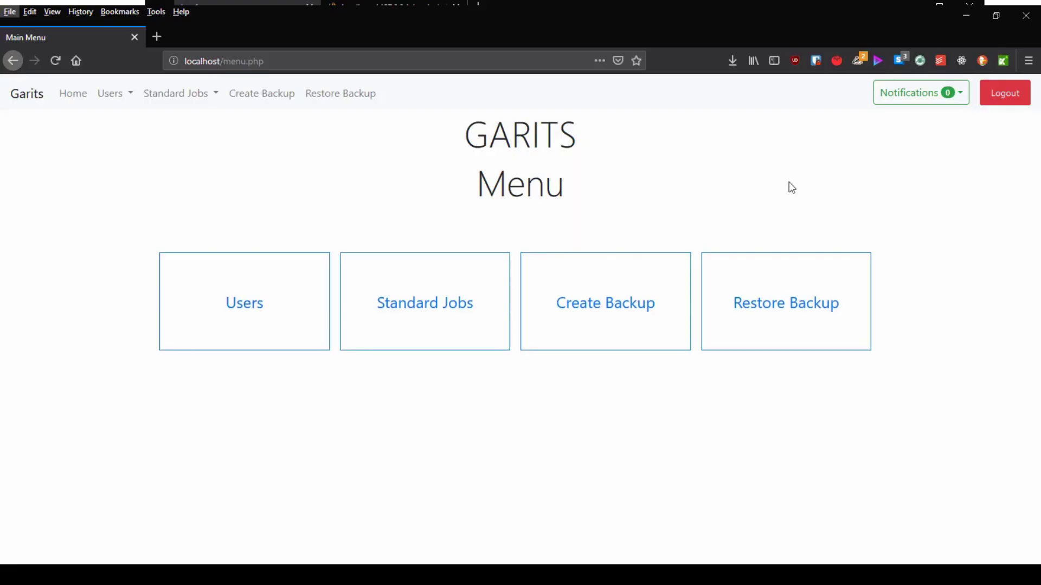
{"action": "left_click", "coordinate": [626, 303]}
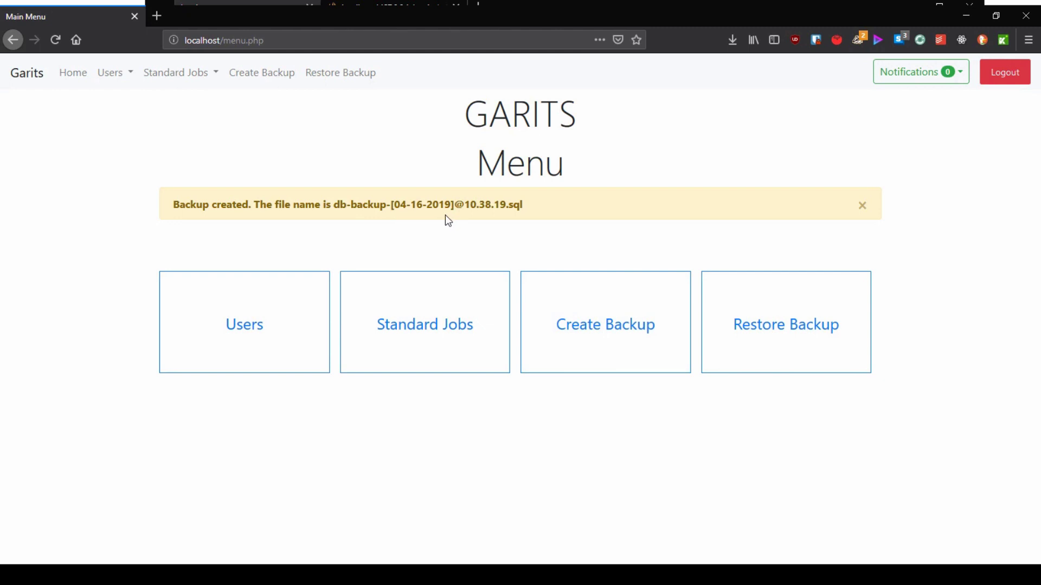
{"action": "key", "text": "alt"}
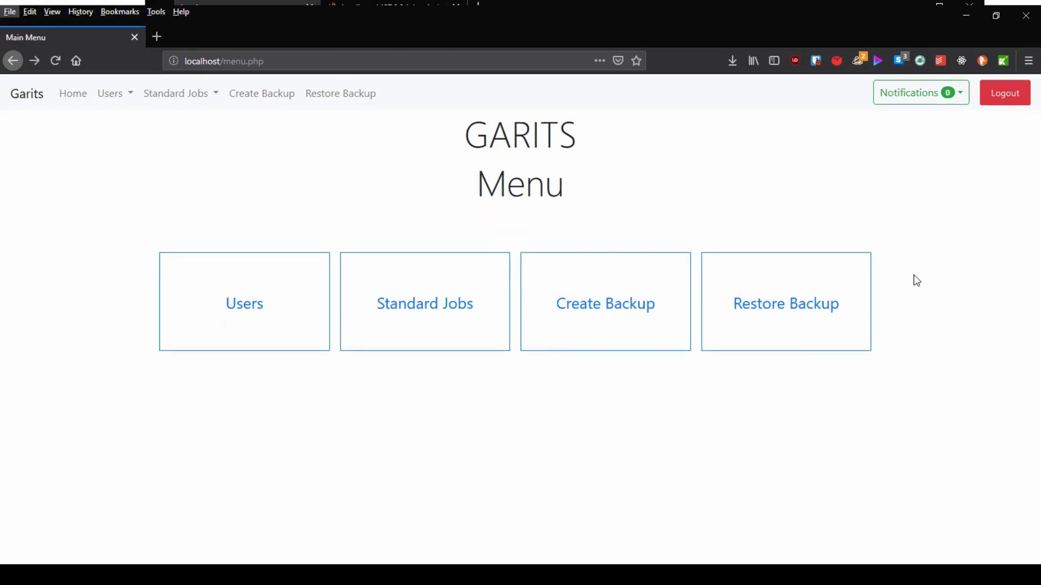
{"action": "left_click", "coordinate": [835, 323]}
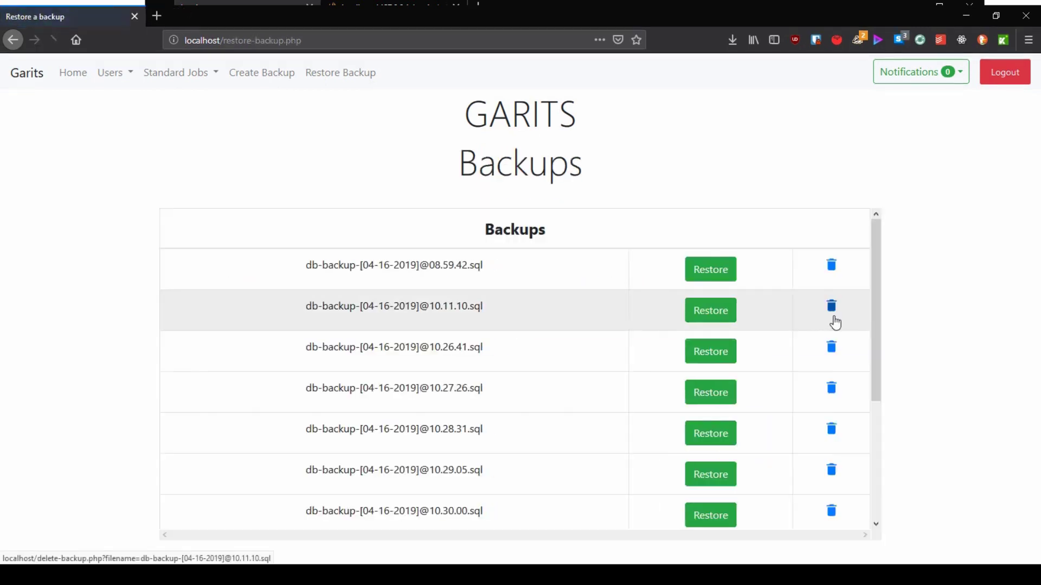
{"action": "scroll", "coordinate": [502, 364], "scroll_direction": "down", "scroll_amount": 5}
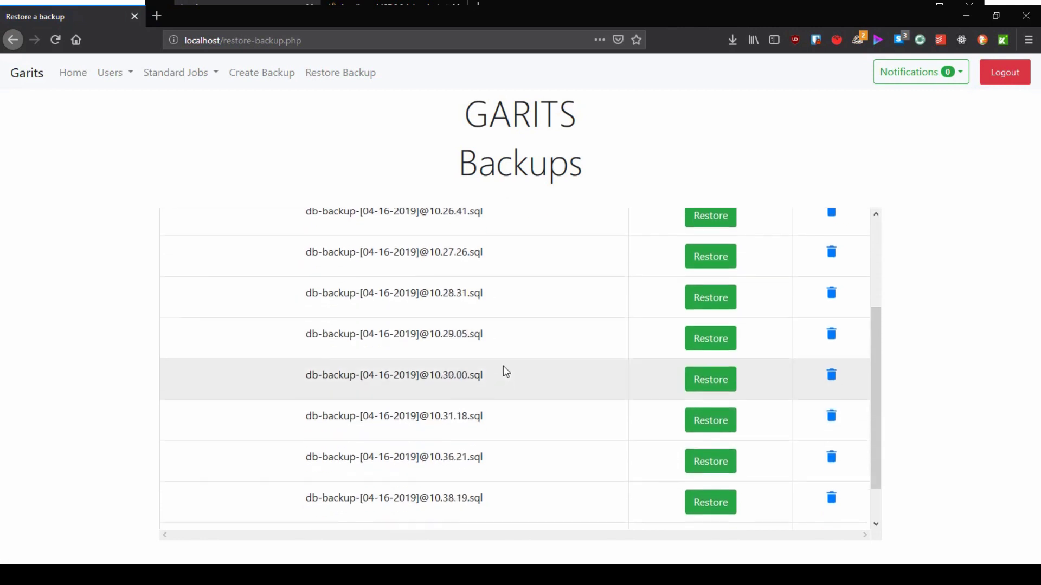
{"action": "scroll", "coordinate": [504, 368], "scroll_direction": "up", "scroll_amount": 5}
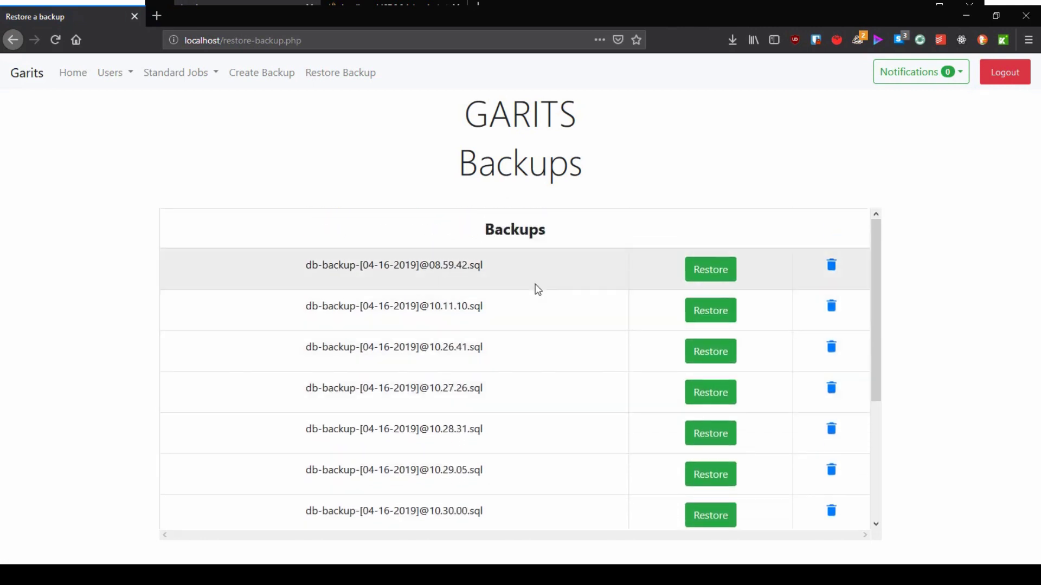
{"action": "left_click", "coordinate": [697, 270]}
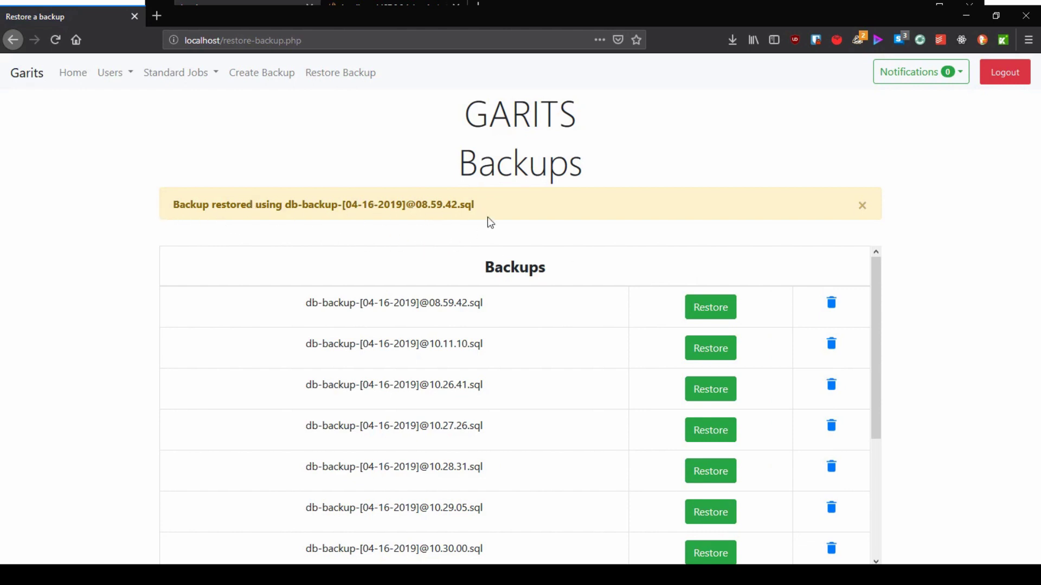
{"action": "key", "text": "alt"}
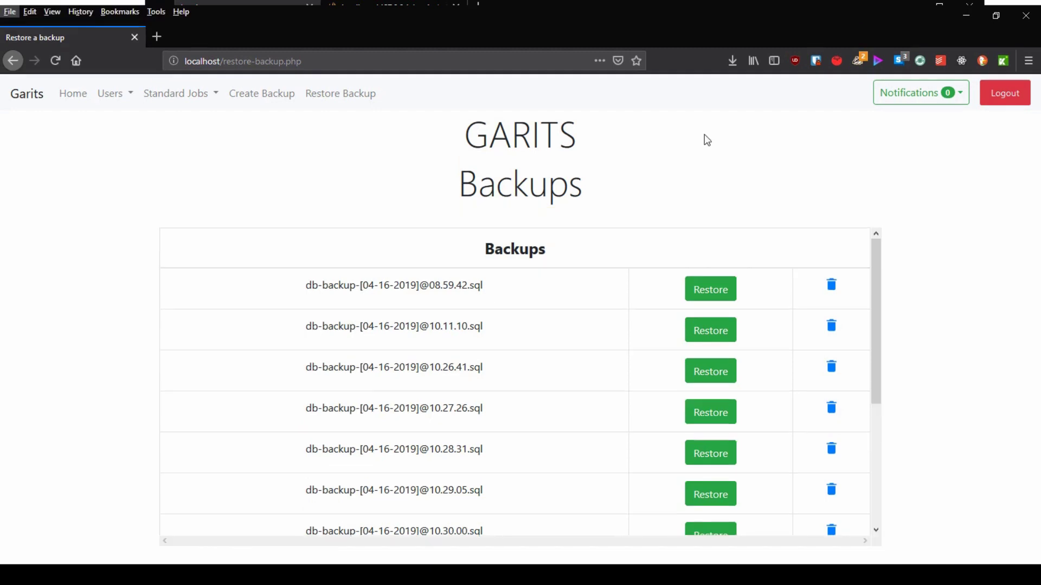
Step: Add a new Franchisee-role user with ID, full name, £100 hourly rate and a password
{"action": "key", "text": "alt"}
{"action": "left_click", "coordinate": [111, 73]}
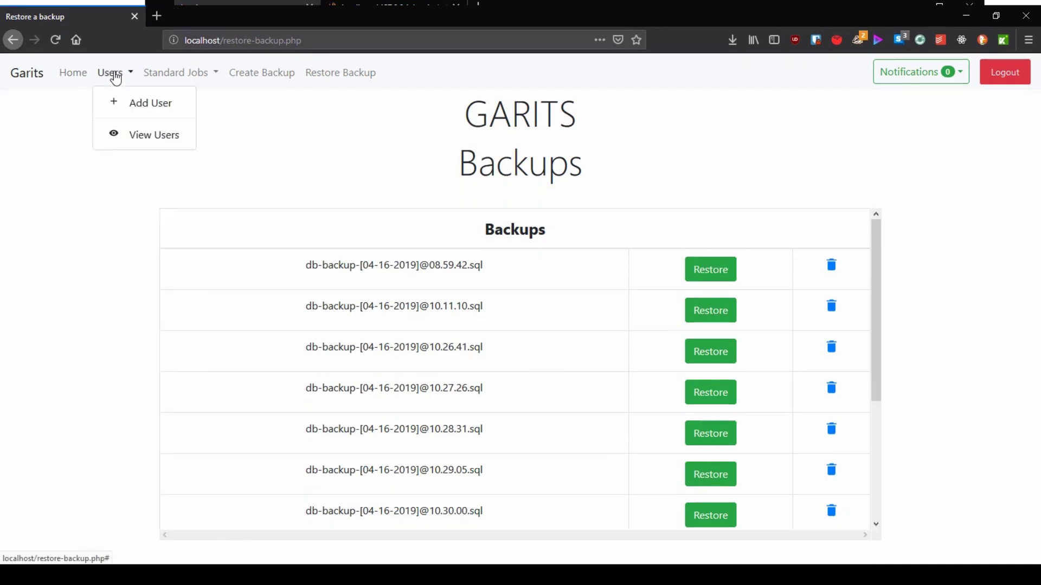
{"action": "left_click", "coordinate": [117, 100]}
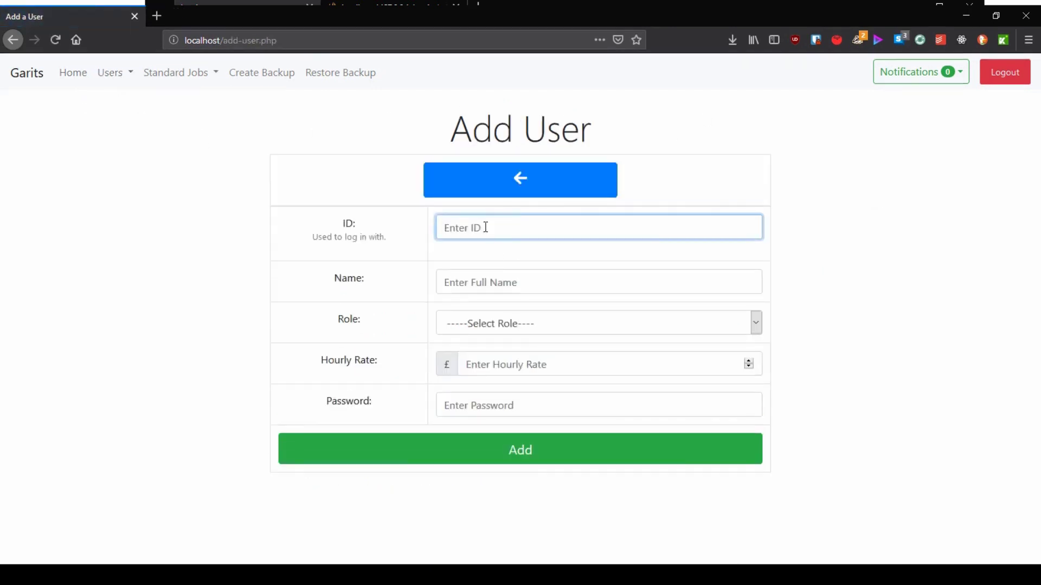
{"action": "type", "text": "franchisee"}
{"action": "key", "text": "Tab"}
{"action": "type", "text": "Mr Franchisee"}
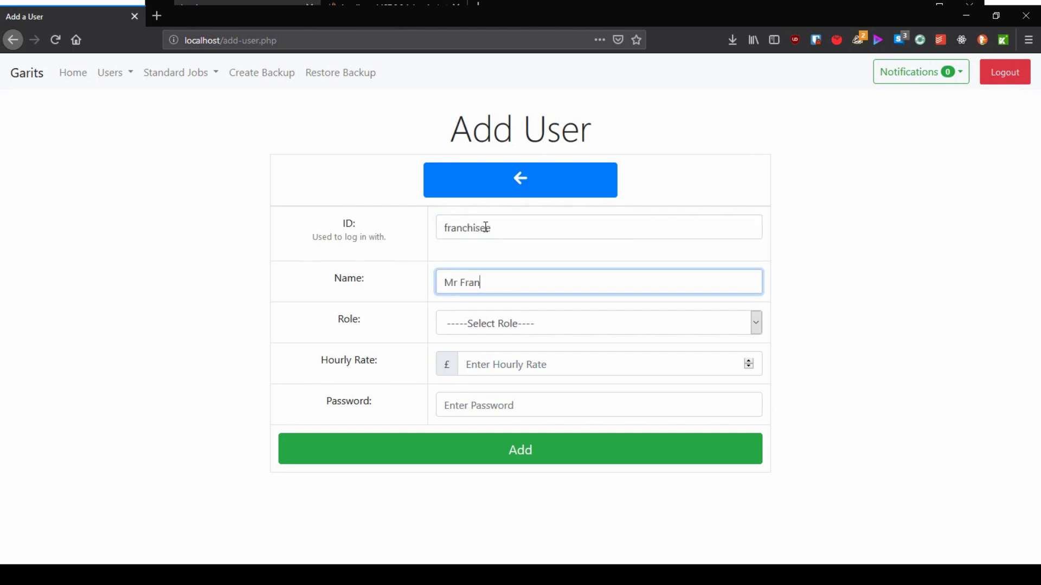
{"action": "key", "text": "Tab"}
{"action": "key", "text": "f"}
{"action": "key", "text": "Tab"}
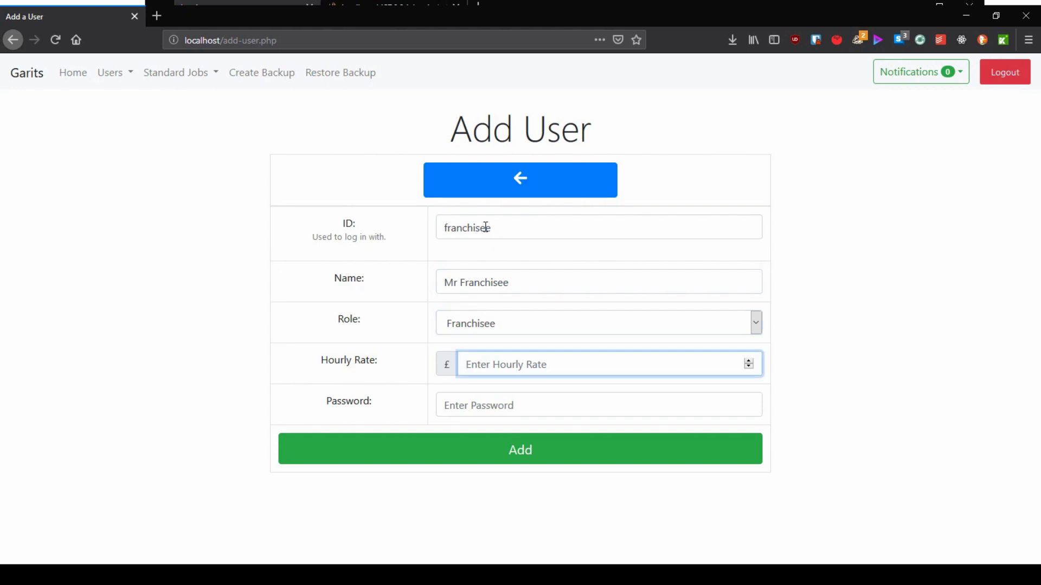
{"action": "type", "text": "100"}
{"action": "key", "text": "Tab"}
{"action": "type", "text": "j"}
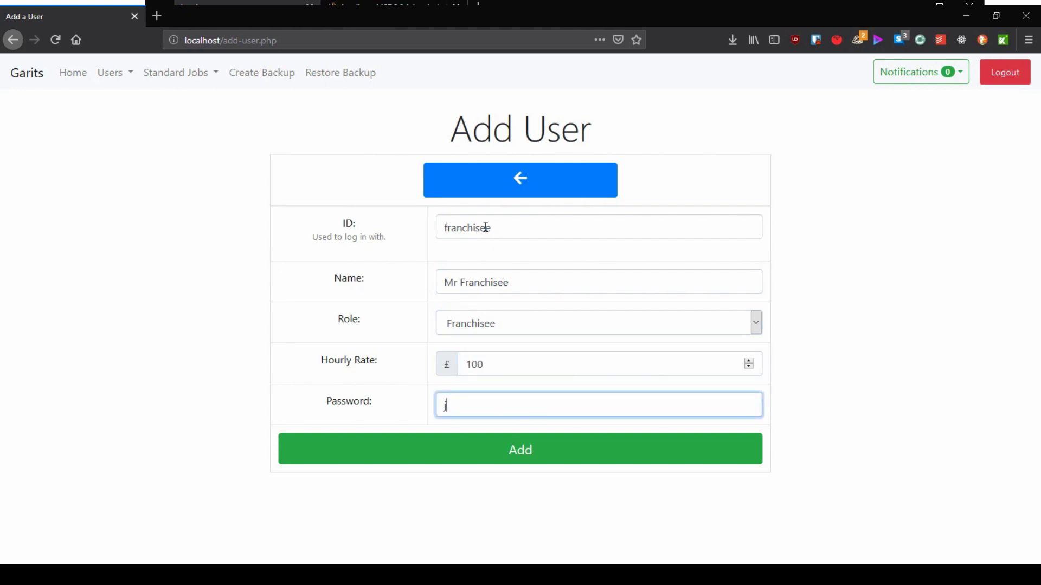
{"action": "key", "text": "BackSpace"}
{"action": "type", "text": "password"}
{"action": "left_click", "coordinate": [514, 469]}
Step: Log out of the administrator account and sign back in as the franchisee user
{"action": "left_click", "coordinate": [1004, 72]}
{"action": "key", "text": "F11"}
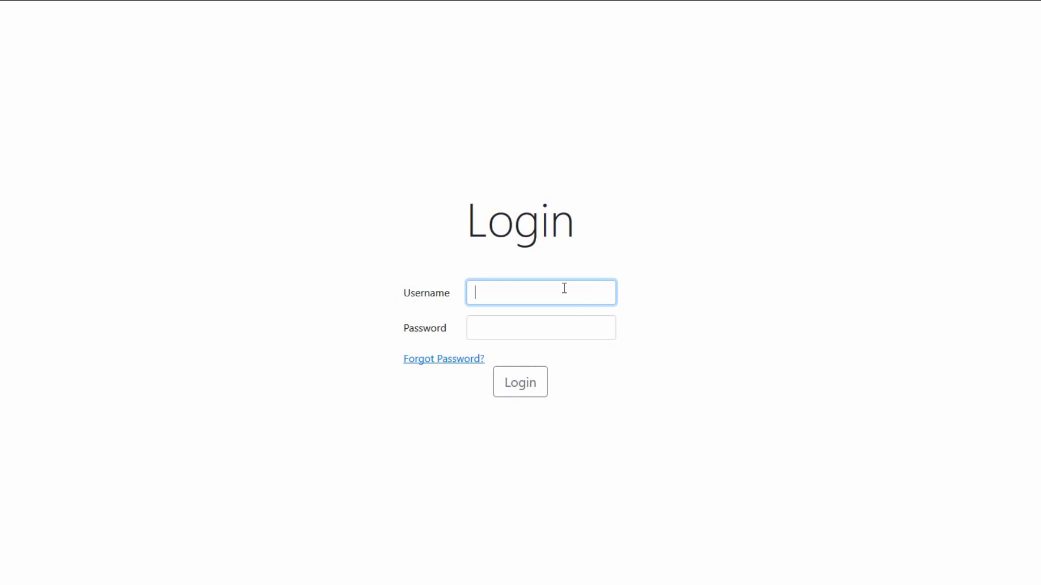
{"action": "type", "text": "franchisee"}
{"action": "key", "text": "Tab"}
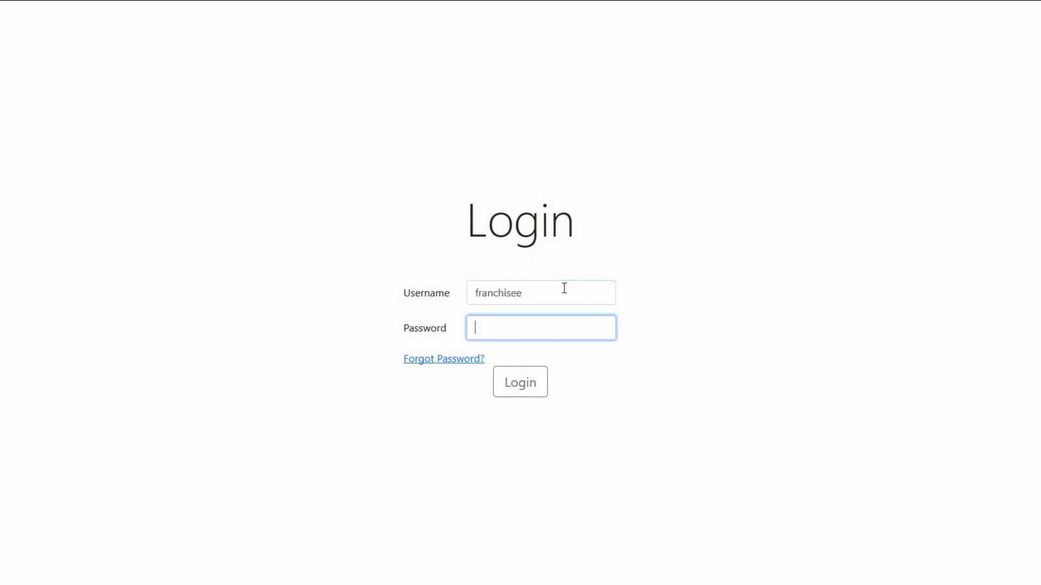
{"action": "type", "text": "franchisee"}
{"action": "key", "text": "Return"}
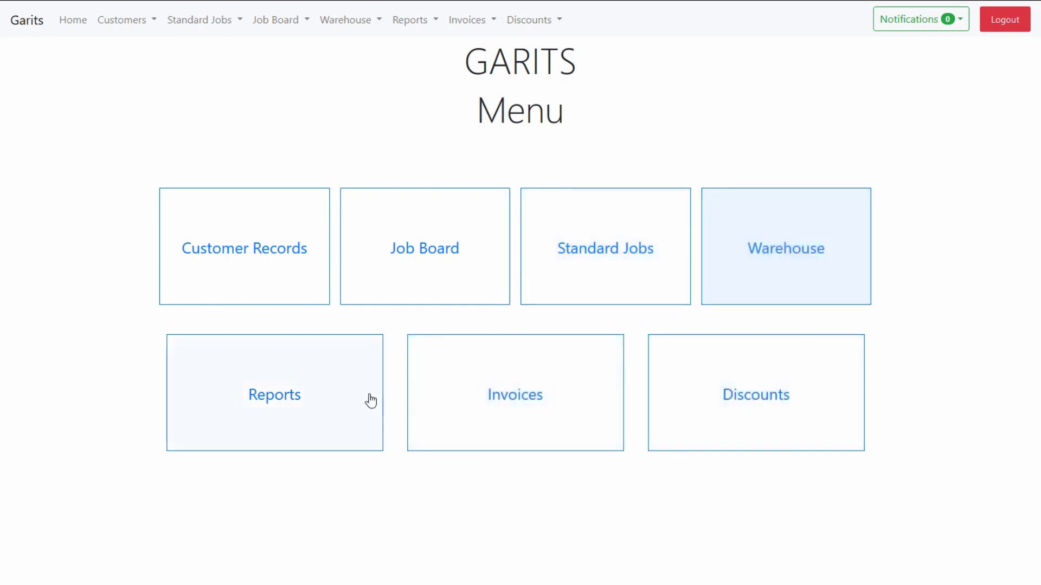
Step: Open Customer Records and try a couple of customer searches, leaving the search box empty
{"action": "left_click", "coordinate": [308, 286]}
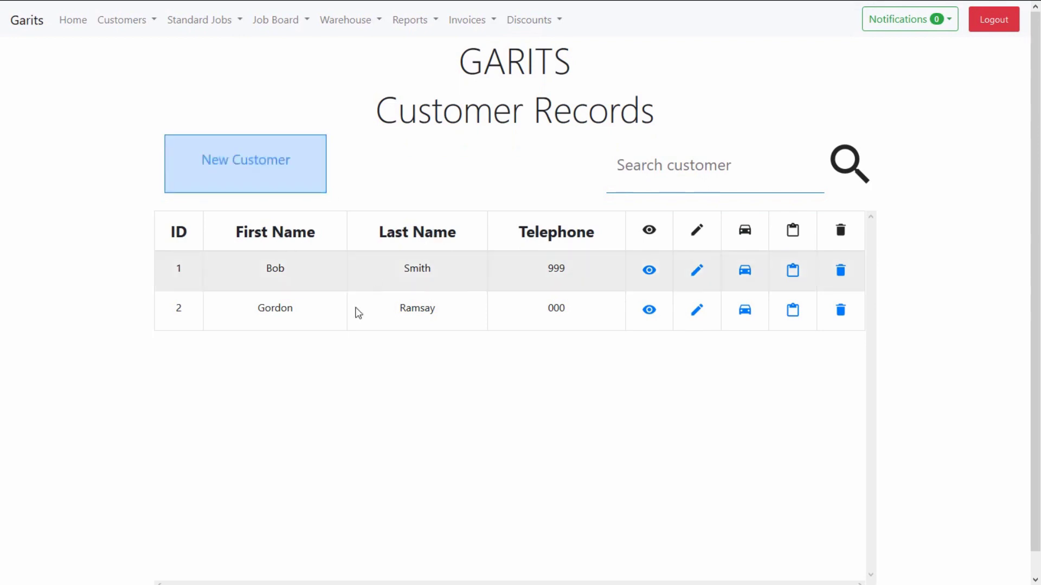
{"action": "left_click", "coordinate": [660, 174]}
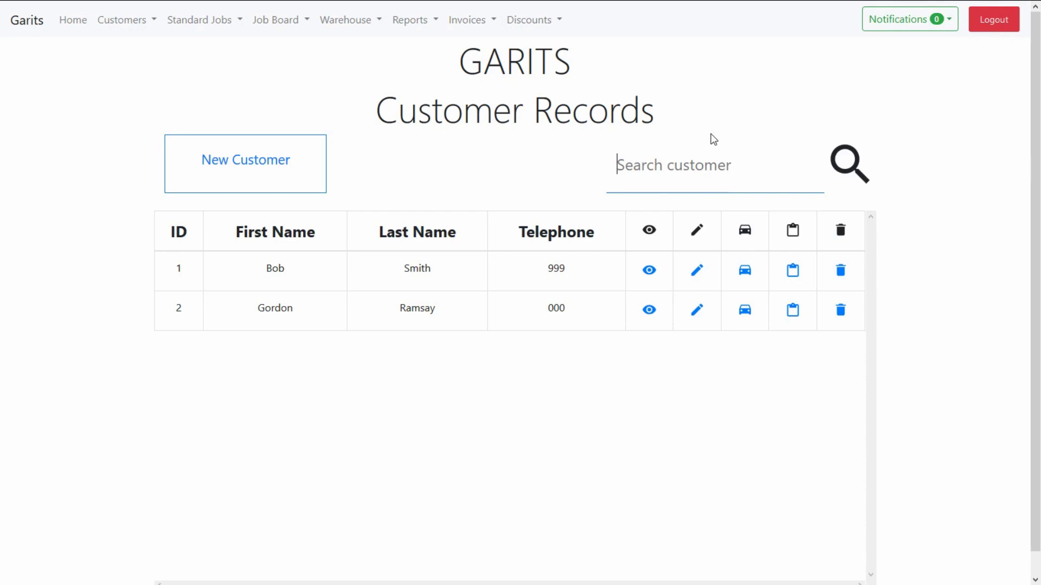
{"action": "type", "text": "bob"}
{"action": "key", "text": "BackSpace"}
{"action": "key", "text": "BackSpace"}
{"action": "key", "text": "BackSpace"}
{"action": "type", "text": "gor"}
{"action": "key", "text": "BackSpace"}
{"action": "key", "text": "BackSpace"}
{"action": "key", "text": "BackSpace"}
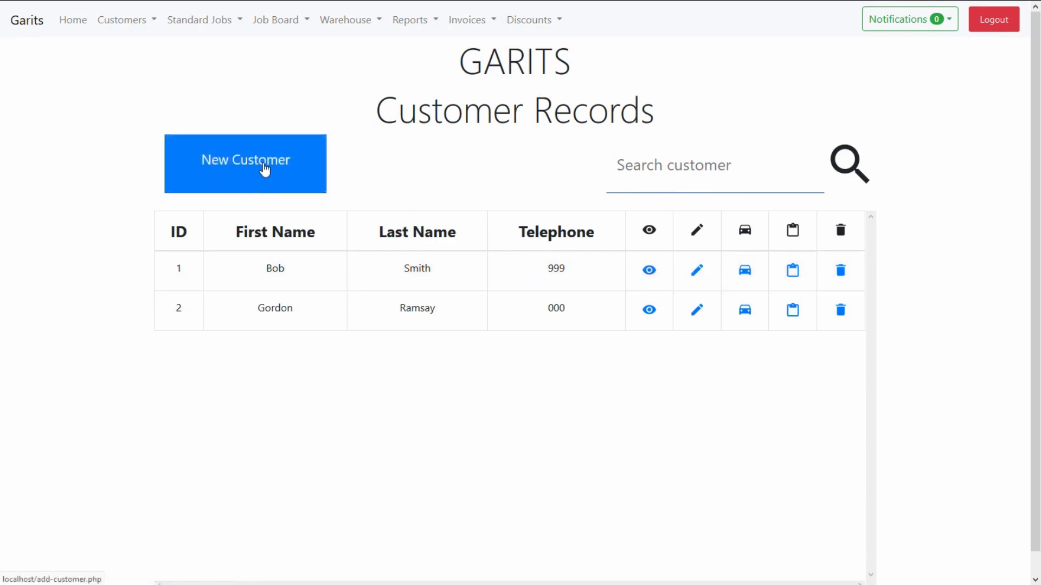
Step: Add a new customer with address, e-mail and phone details, then test and clear the search
{"action": "left_click", "coordinate": [264, 169]}
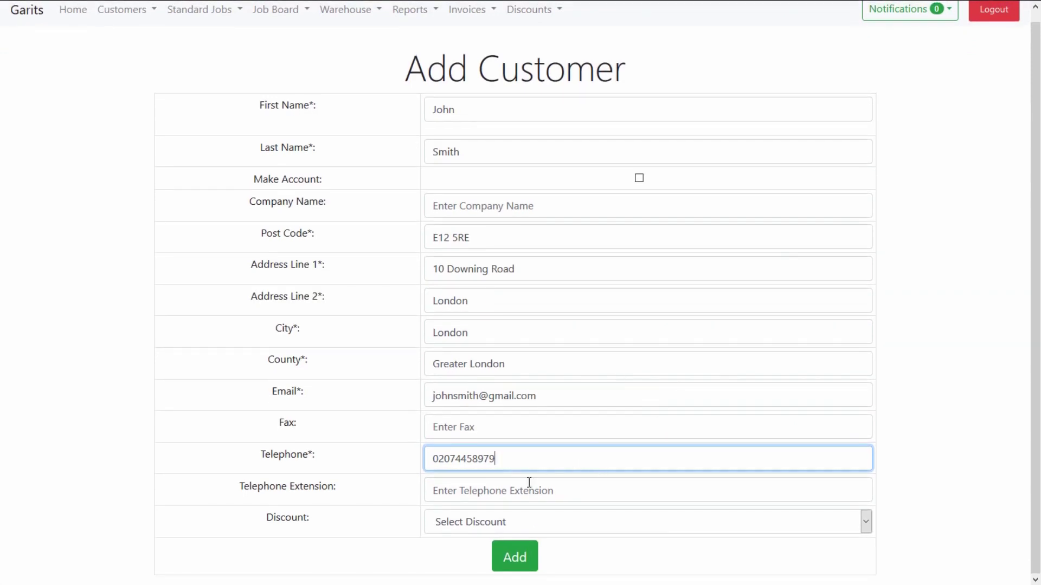
{"action": "left_click", "coordinate": [494, 530]}
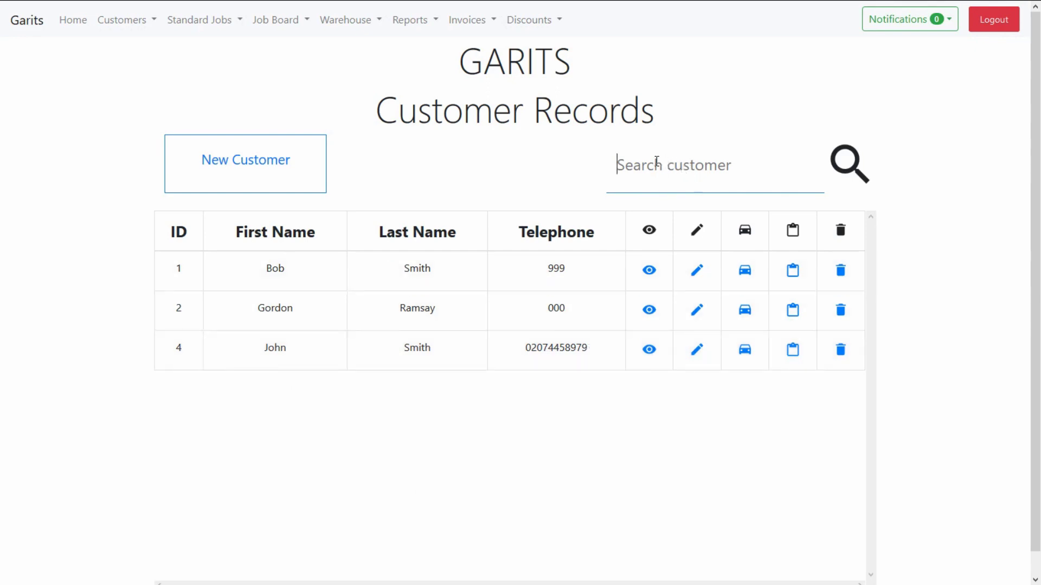
{"action": "left_click", "coordinate": [657, 162]}
{"action": "type", "text": "joh"}
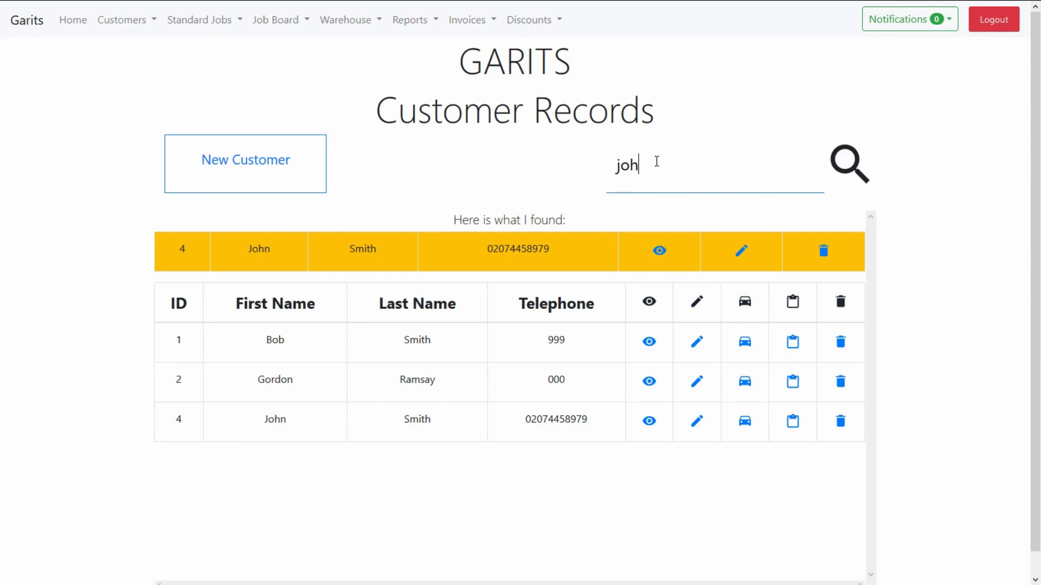
{"action": "key", "text": "BackSpace"}
{"action": "key", "text": "BackSpace"}
{"action": "key", "text": "BackSpace"}
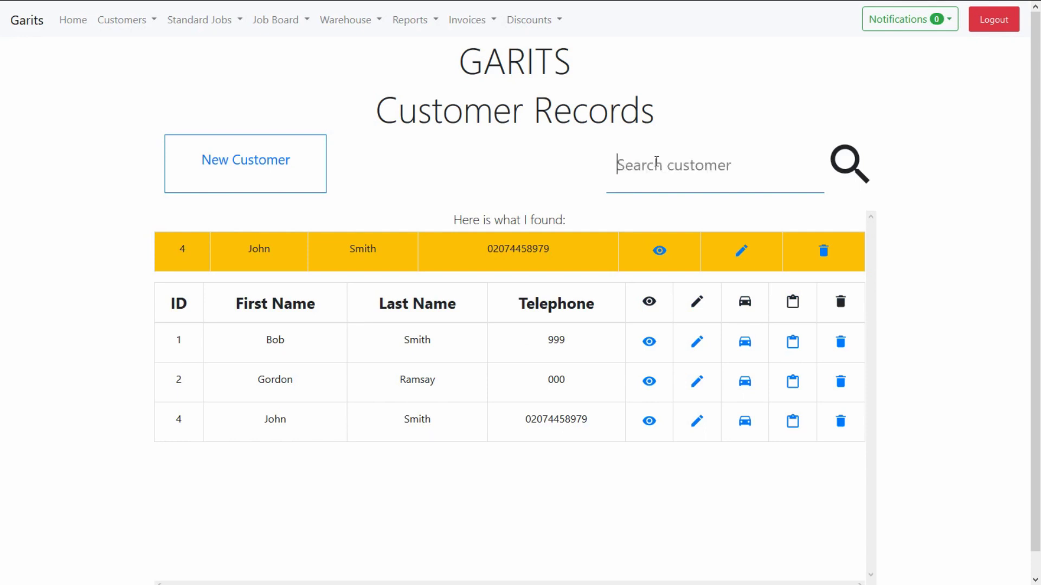
{"action": "type", "text": "j"}
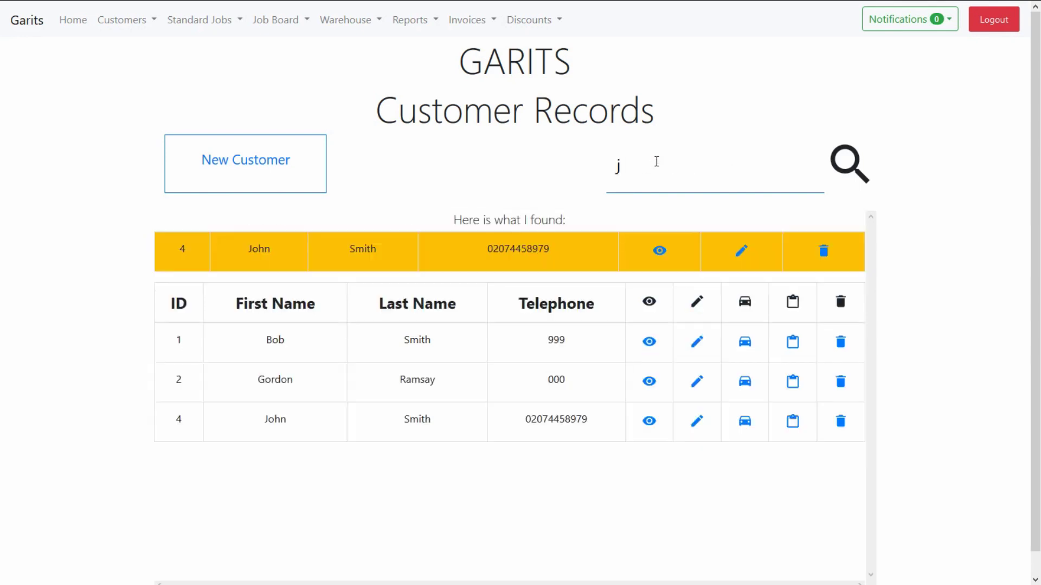
{"action": "key", "text": "BackSpace"}
{"action": "type", "text": "g"}
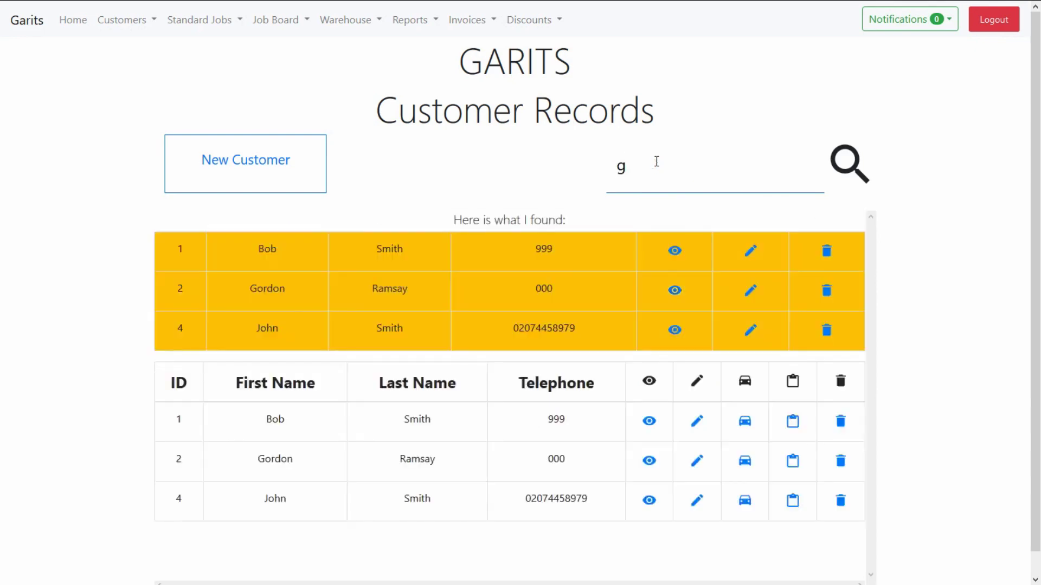
{"action": "key", "text": "BackSpace"}
{"action": "type", "text": "o"}
{"action": "key", "text": "BackSpace"}
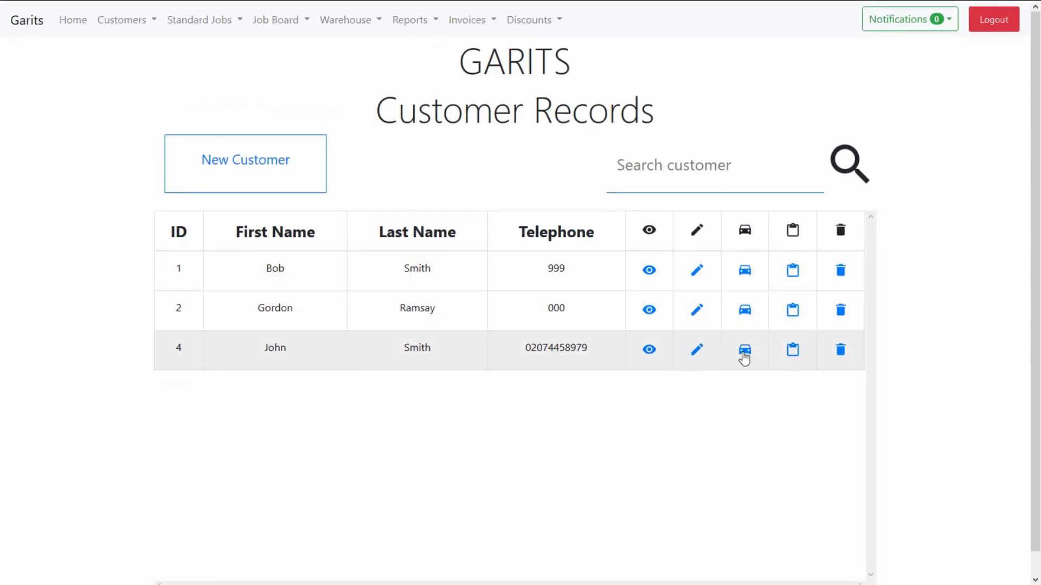
Step: Open the new customer's Vehicles page showing their red Nissan Micra
{"action": "left_click", "coordinate": [748, 357]}
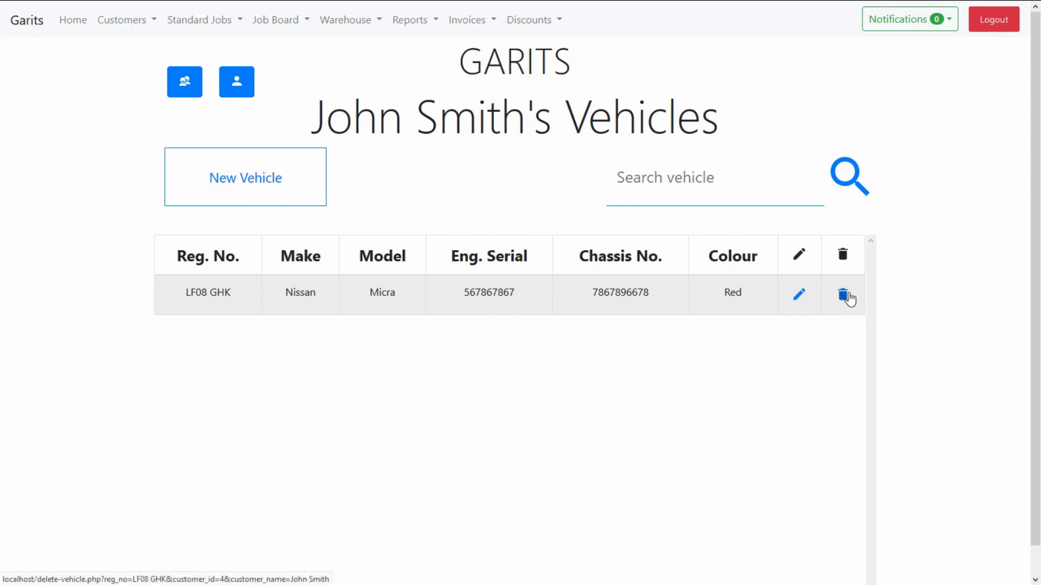
{"action": "left_click", "coordinate": [627, 175]}
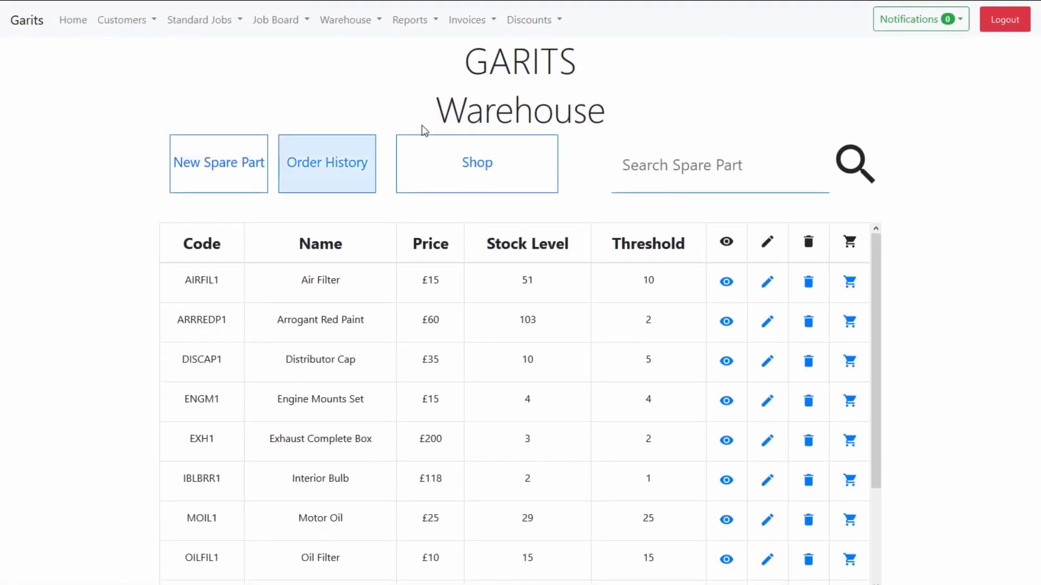
Step: Open the Warehouse spare-parts list and try a search for engine parts
{"action": "left_click", "coordinate": [345, 20]}
{"action": "left_click", "coordinate": [356, 80]}
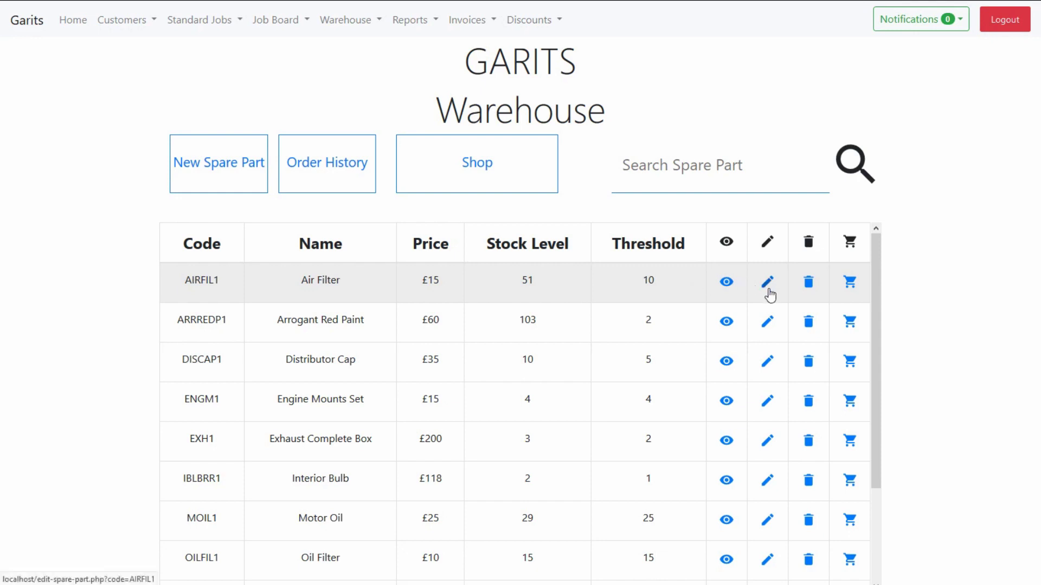
{"action": "left_click", "coordinate": [728, 182]}
{"action": "type", "text": "engin"}
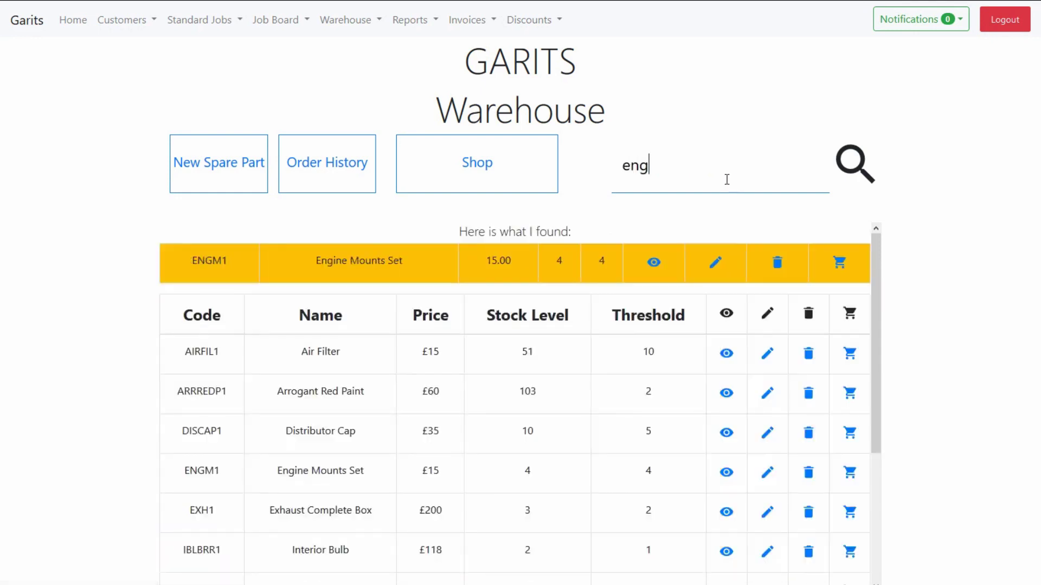
{"action": "key", "text": "BackSpace"}
{"action": "key", "text": "BackSpace"}
{"action": "key", "text": "BackSpace"}
{"action": "key", "text": "BackSpace"}
{"action": "key", "text": "BackSpace"}
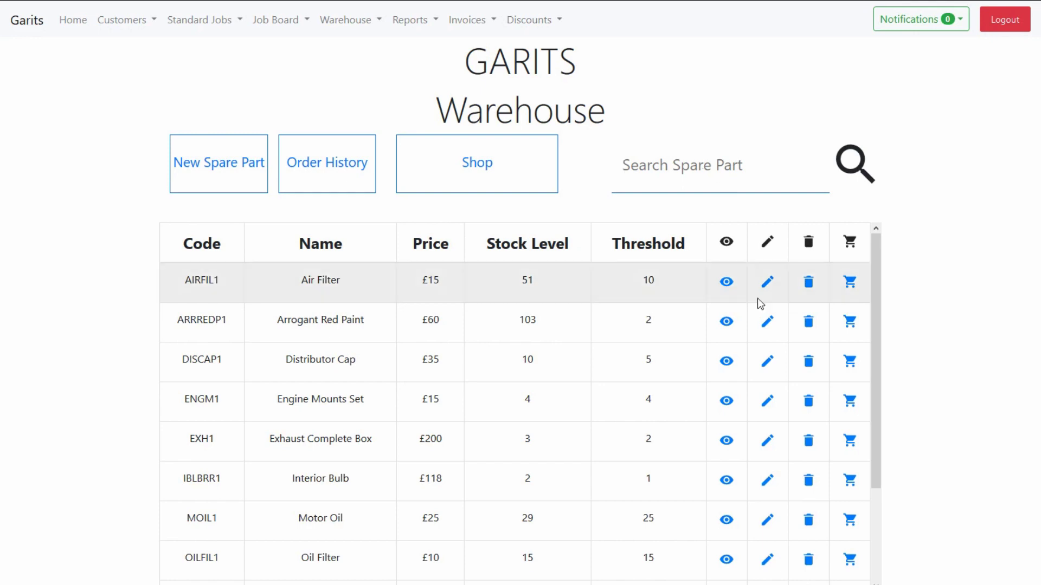
Step: Order 10 Air Filters, raising AIRFIL1 stock from 51 to 61
{"action": "left_click", "coordinate": [850, 283]}
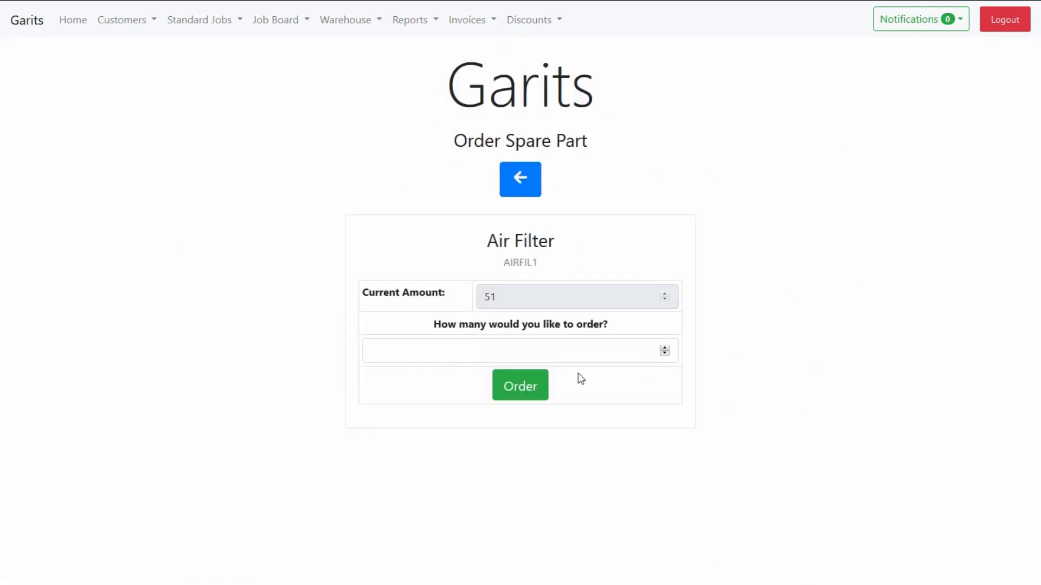
{"action": "left_click", "coordinate": [475, 359]}
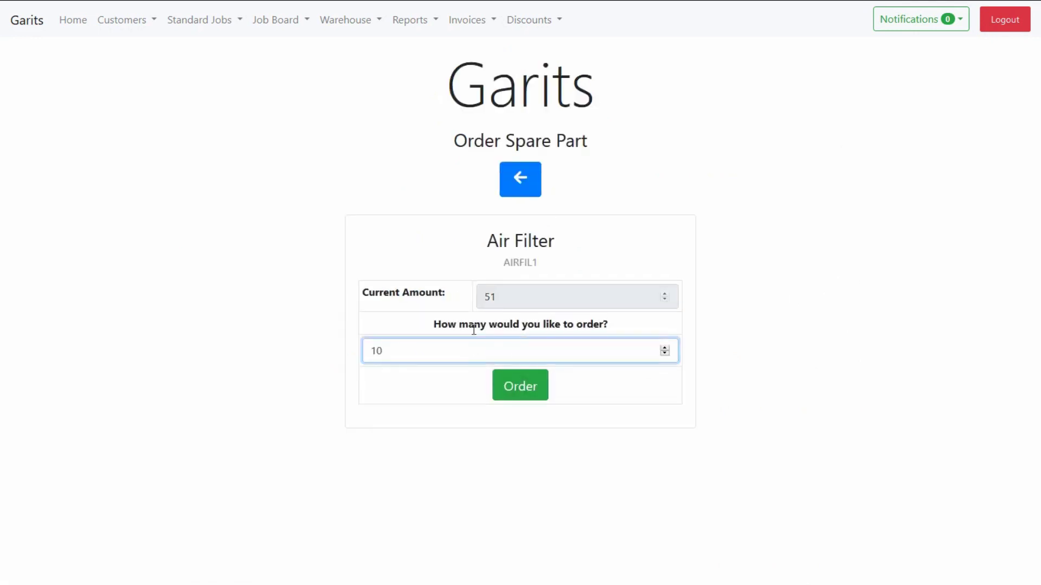
{"action": "left_click", "coordinate": [535, 383]}
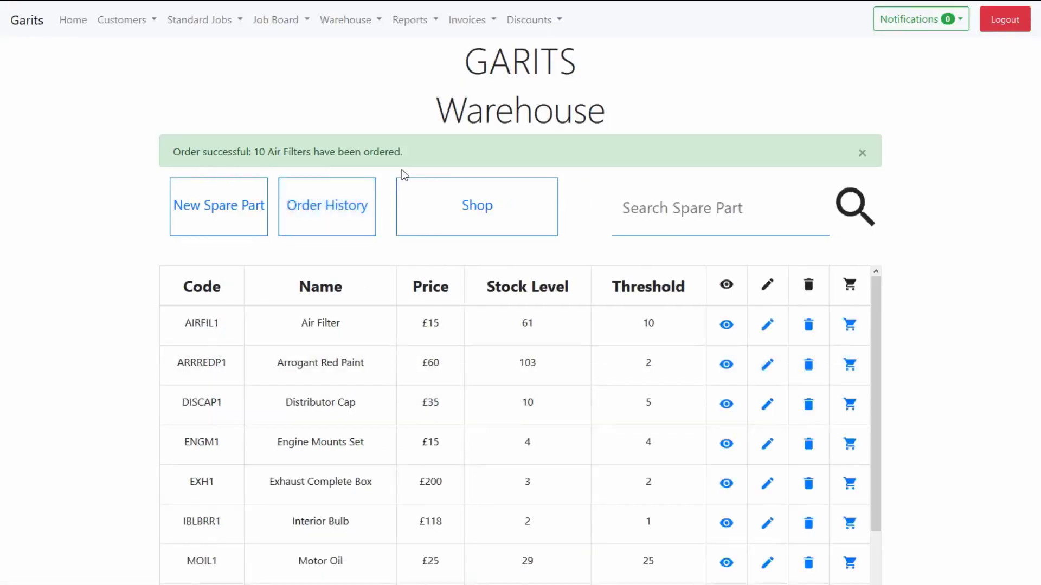
{"action": "left_click", "coordinate": [863, 154]}
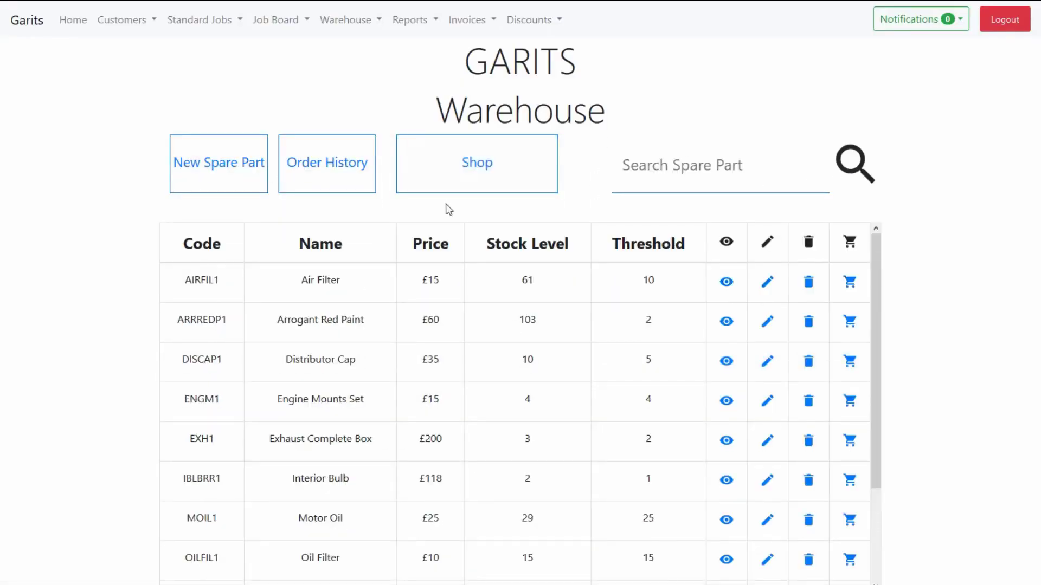
{"action": "left_click", "coordinate": [326, 174]}
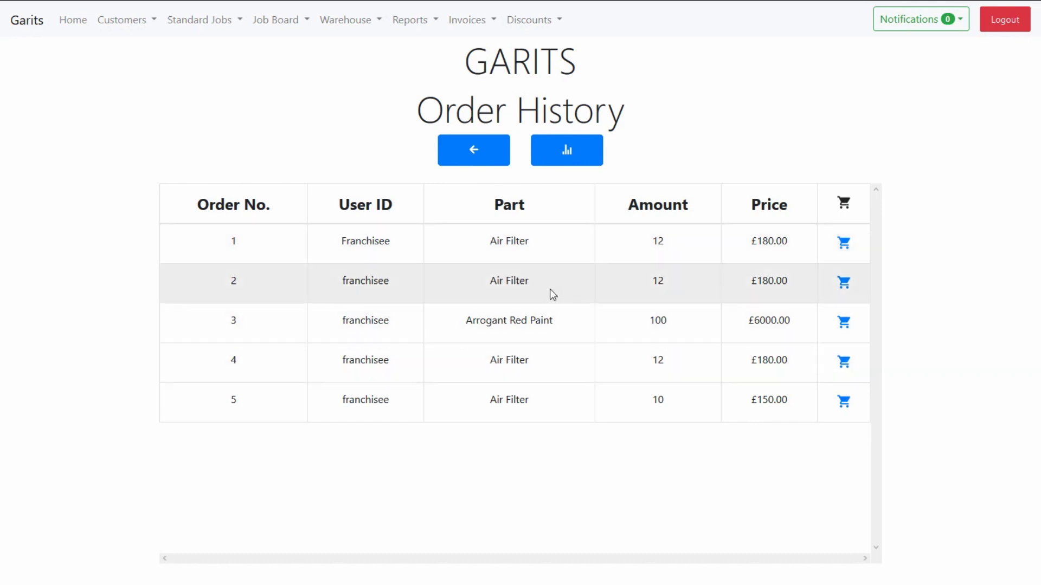
{"action": "left_click", "coordinate": [569, 162]}
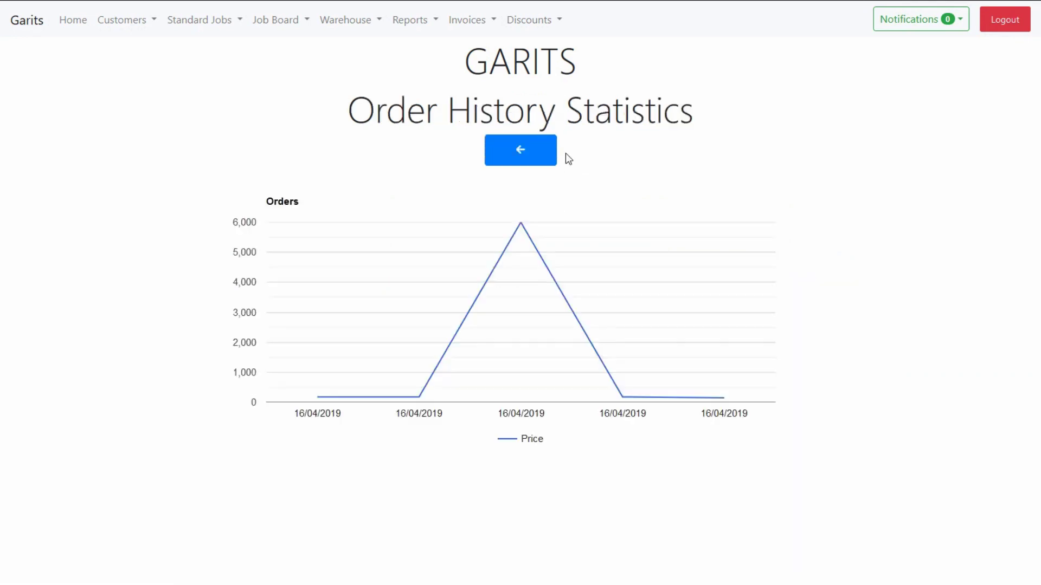
{"action": "mouse_move", "coordinate": [519, 218]}
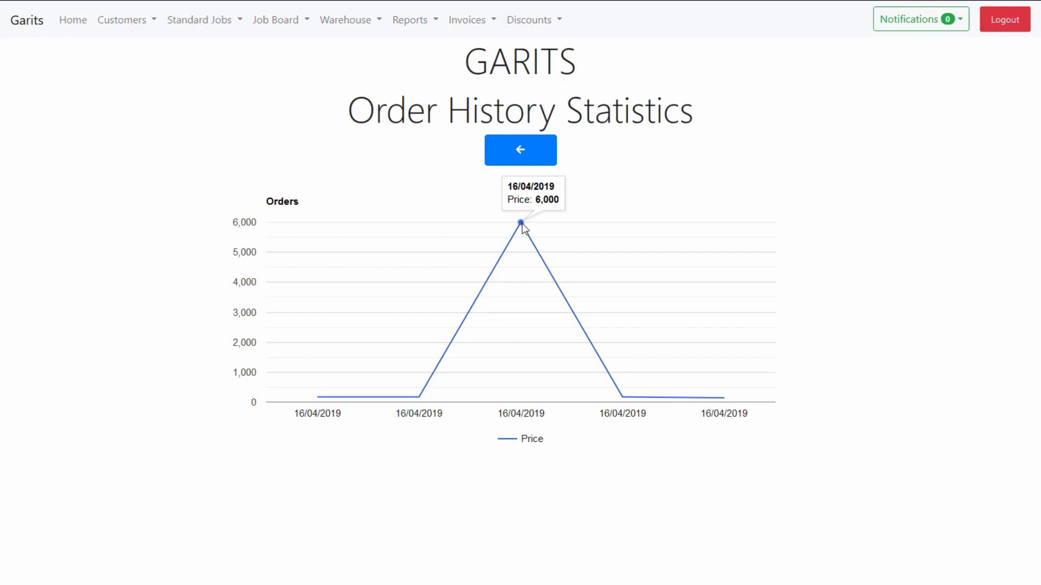
{"action": "left_click", "coordinate": [537, 160]}
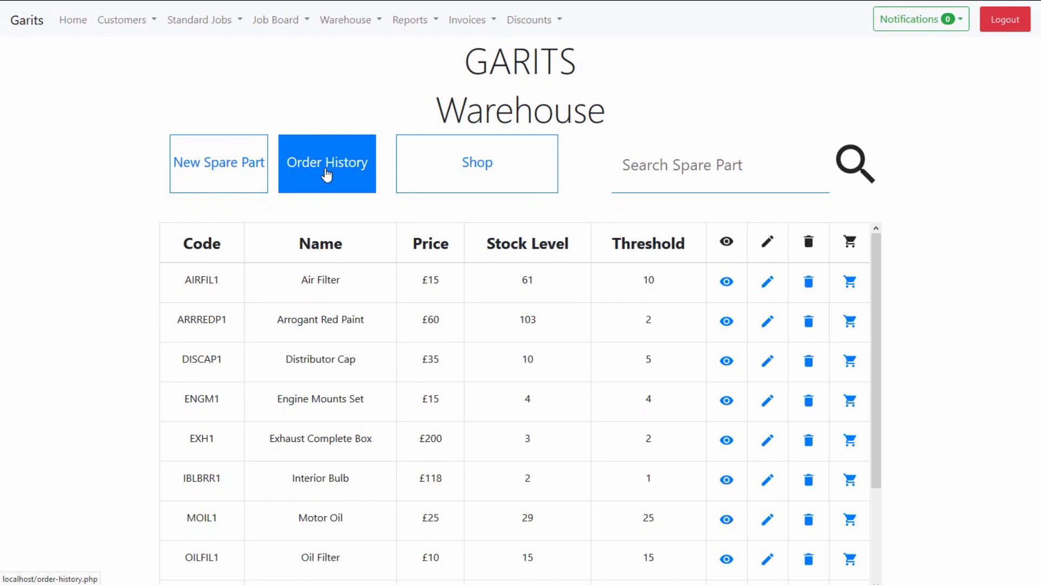
Step: Sell one Engine Mounts Set for £15 through the Shop and check out the order
{"action": "left_click", "coordinate": [489, 178]}
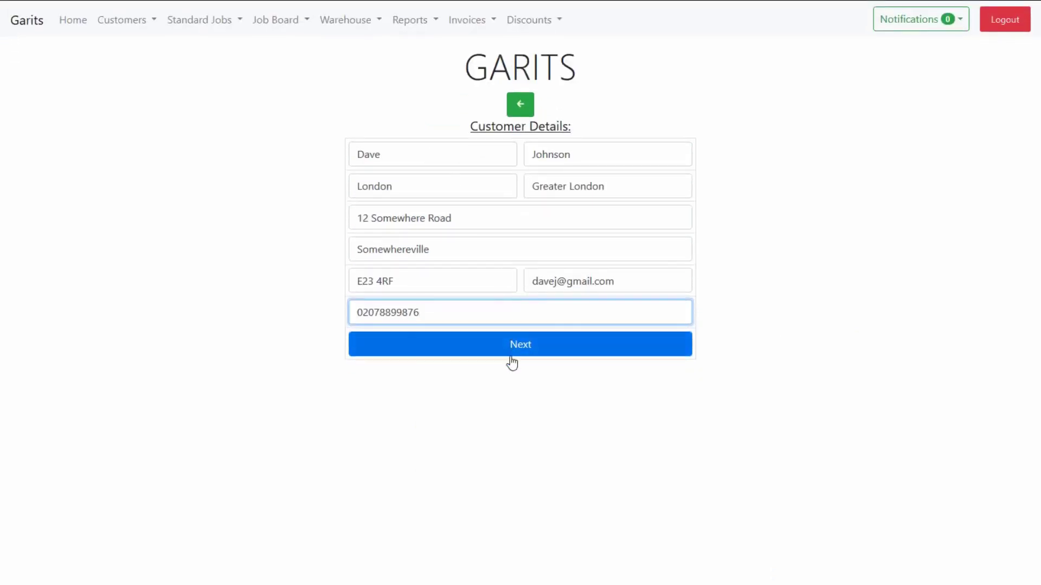
{"action": "left_click", "coordinate": [510, 358]}
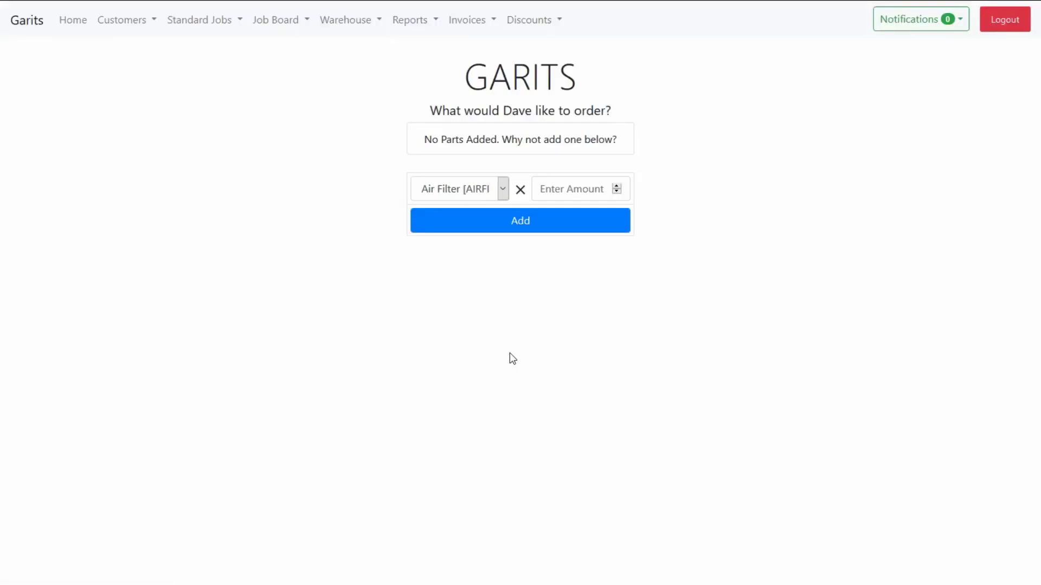
{"action": "left_click", "coordinate": [469, 191]}
{"action": "key", "text": "Down"}
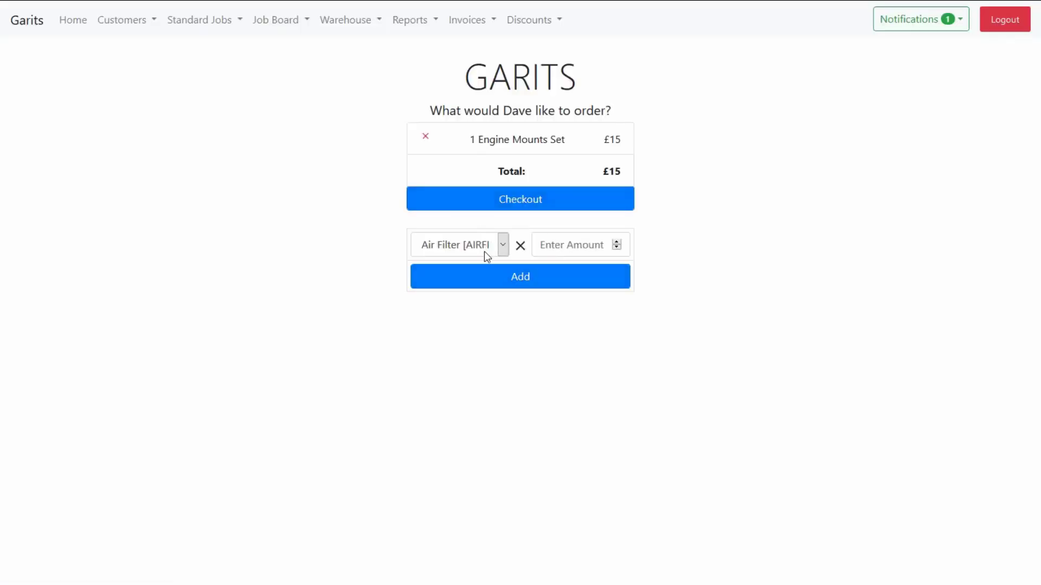
{"action": "left_click", "coordinate": [518, 201]}
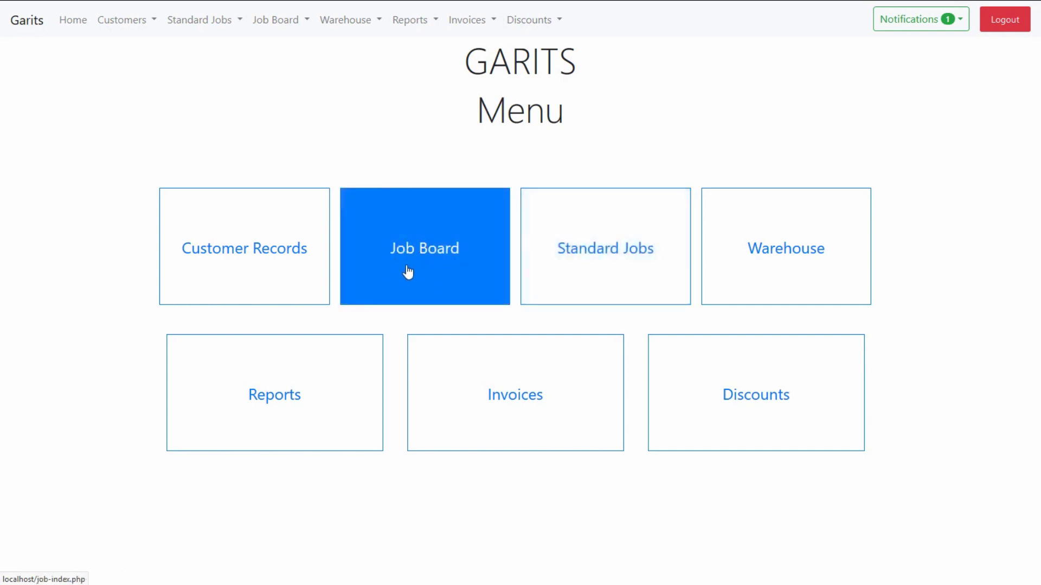
Step: Open Standard Jobs and begin the General Wheel Replacement servicing job form
{"action": "left_click", "coordinate": [580, 255]}
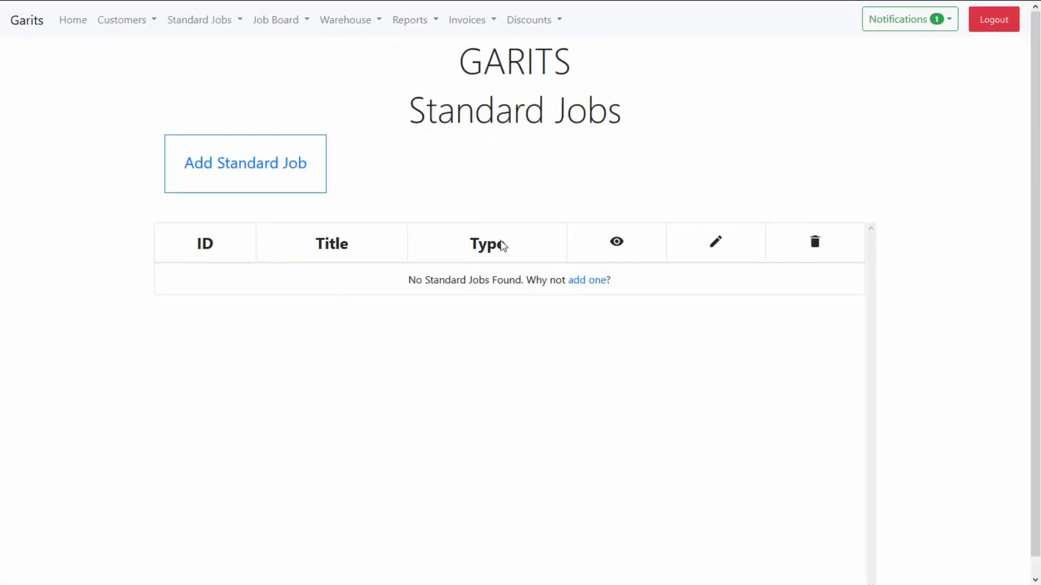
{"action": "left_click", "coordinate": [274, 179]}
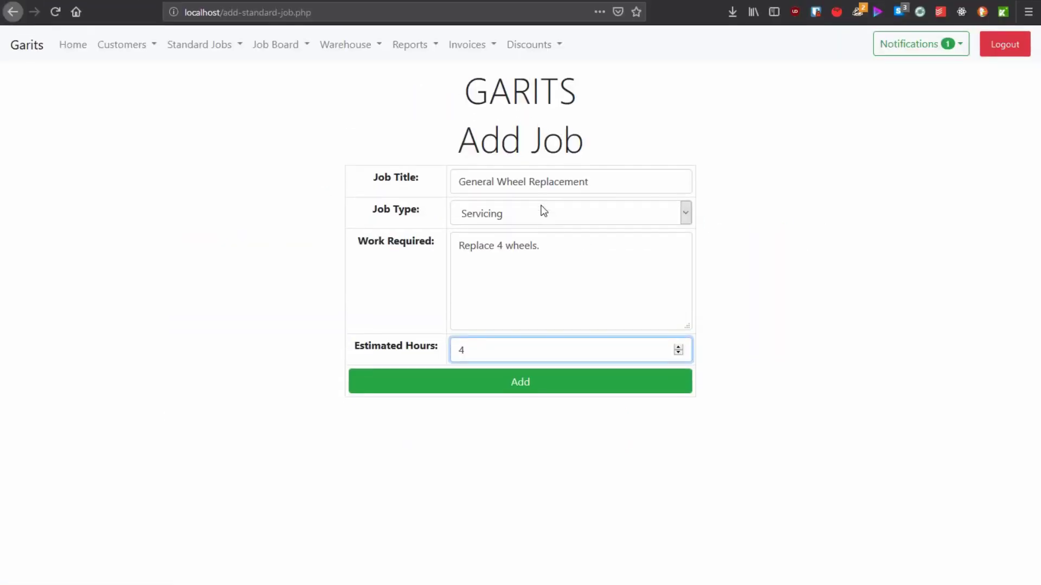
Step: Save General Wheel Replacement, then add Replace front wheels (2 hours) and Replace motor oil tasks
{"action": "left_click", "coordinate": [504, 362]}
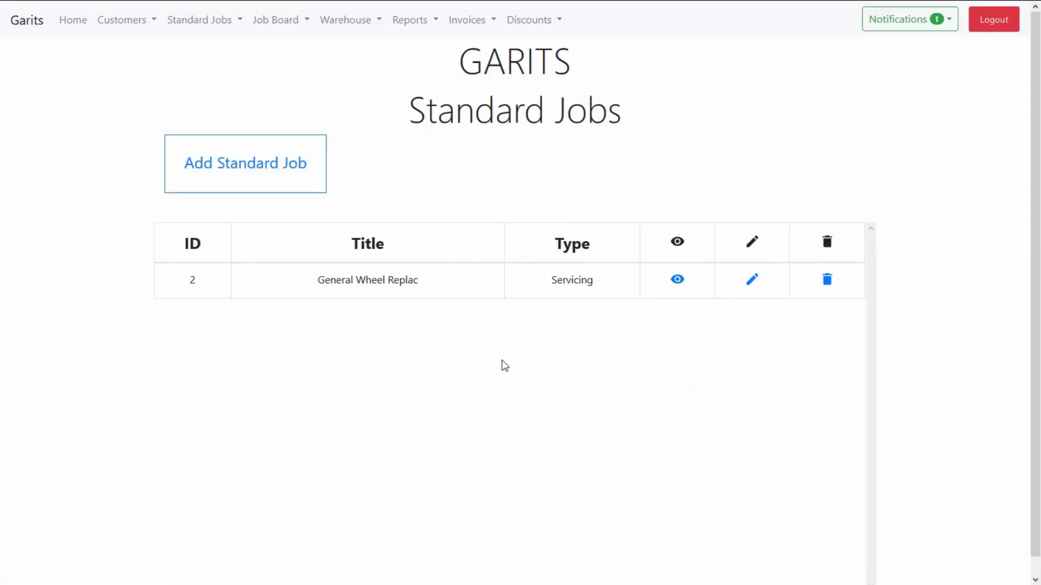
{"action": "left_click", "coordinate": [757, 282]}
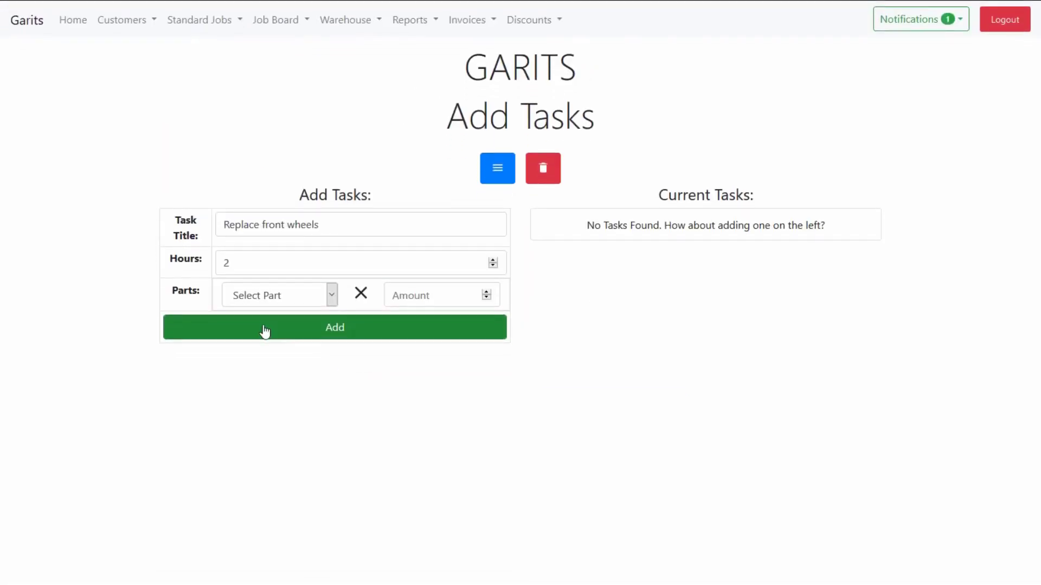
{"action": "left_click", "coordinate": [277, 326]}
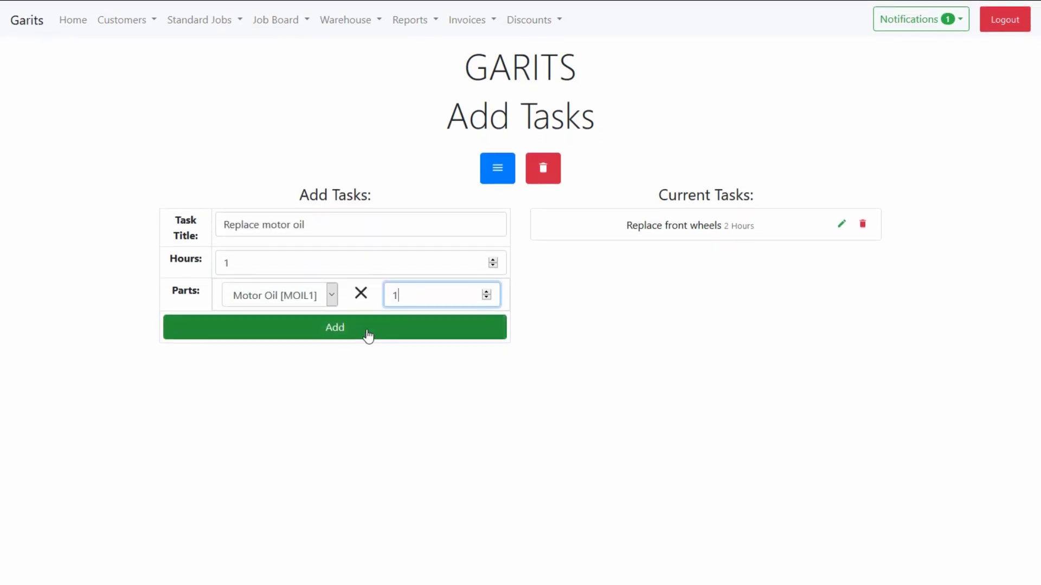
{"action": "left_click", "coordinate": [367, 333]}
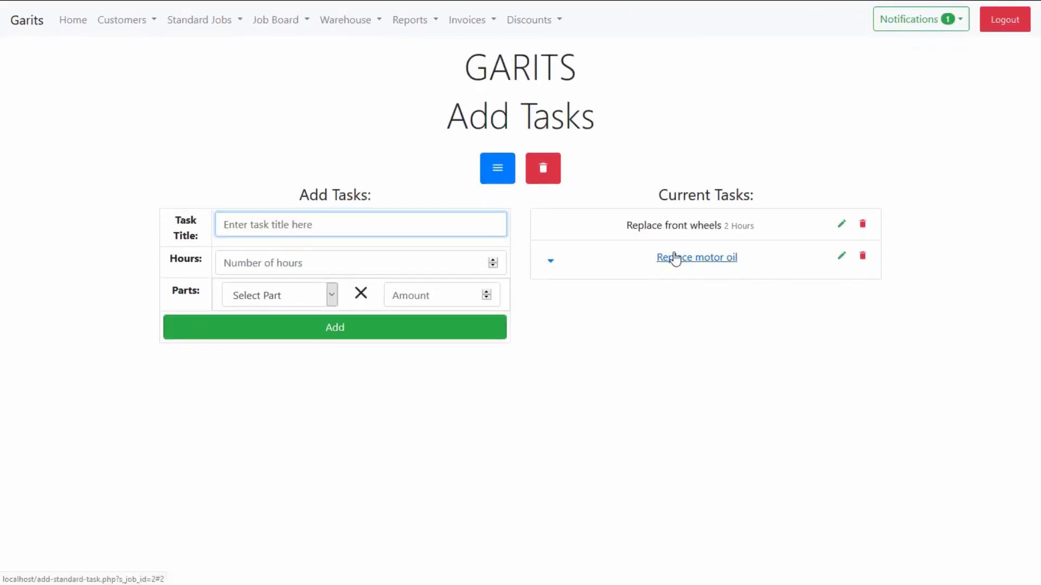
{"action": "left_click", "coordinate": [675, 258]}
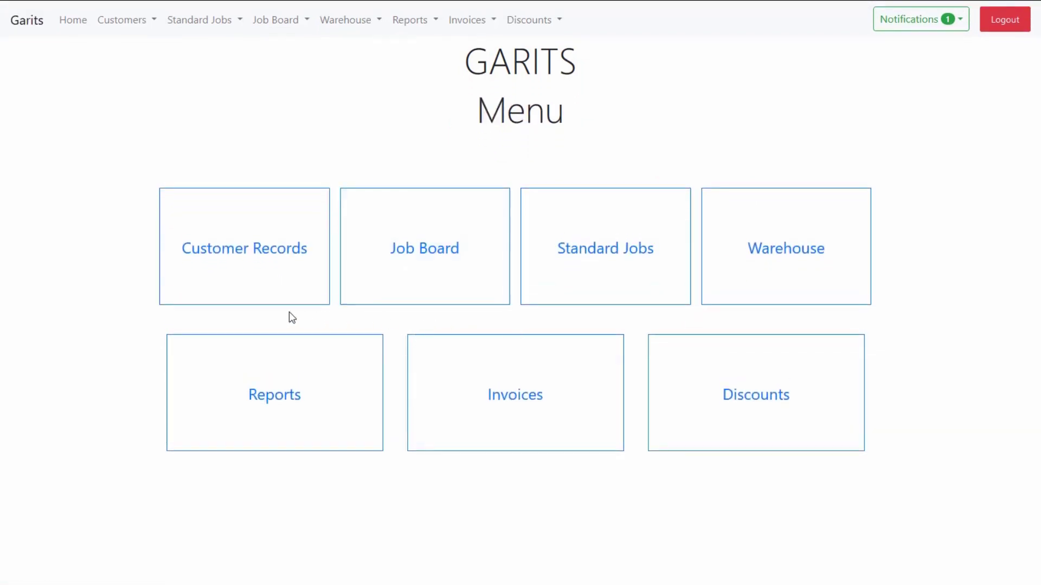
Step: Start a new General Wheel Replacement job and pick a customer who owns a vehicle
{"action": "left_click", "coordinate": [384, 287]}
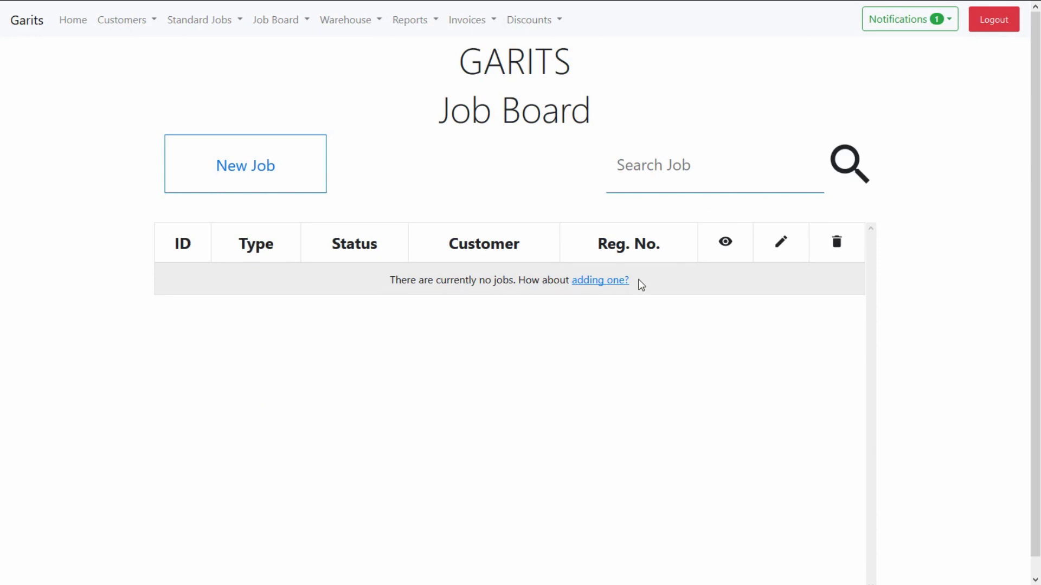
{"action": "left_click", "coordinate": [258, 185]}
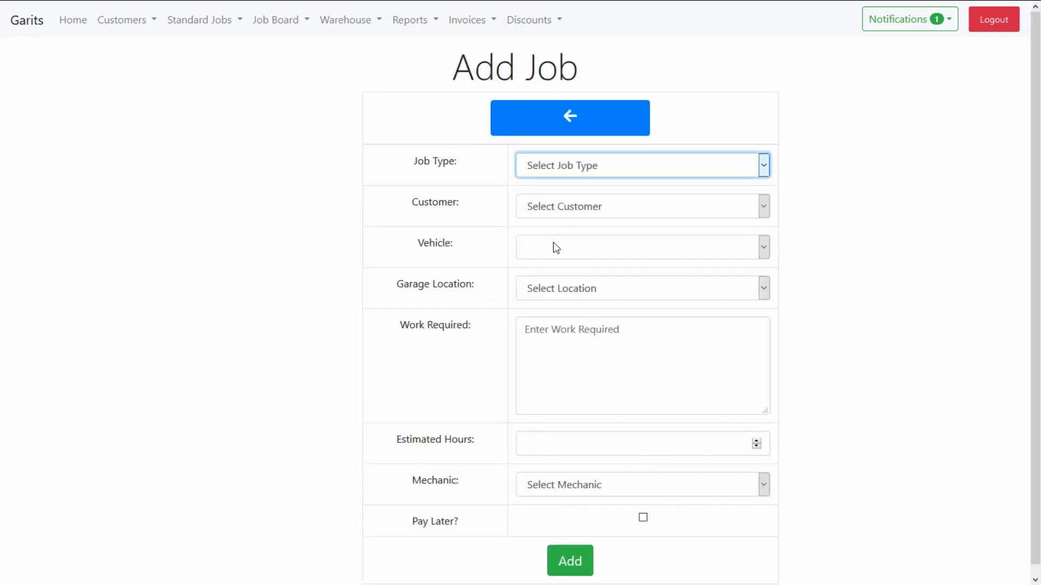
{"action": "key", "text": "Down"}
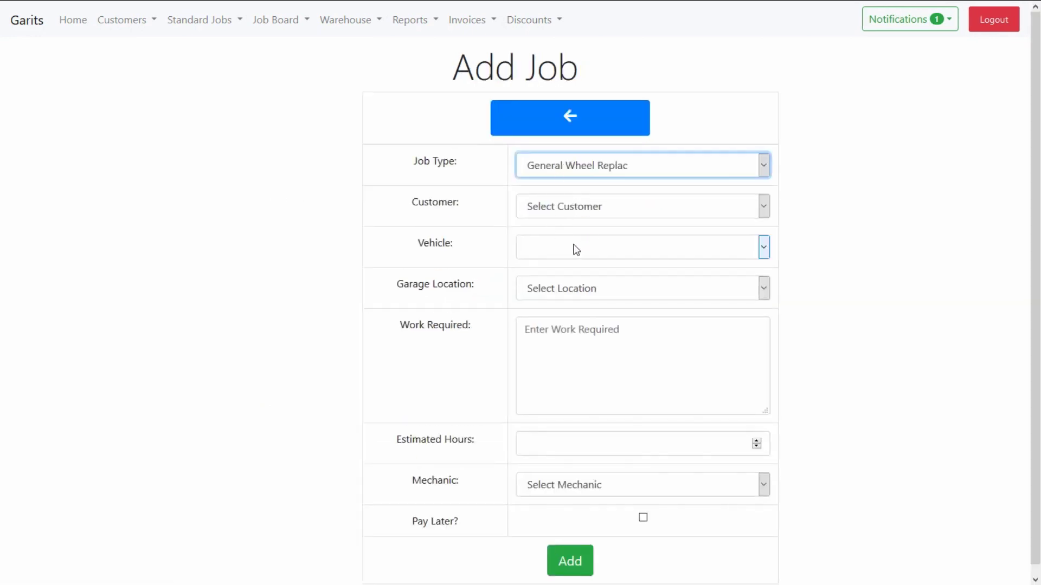
{"action": "key", "text": "Tab"}
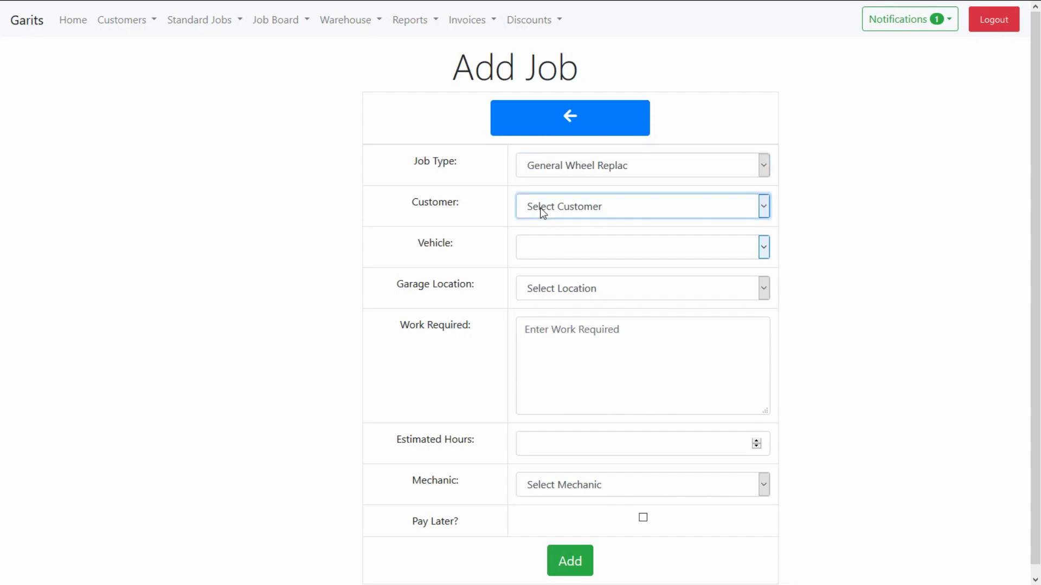
{"action": "key", "text": "Down"}
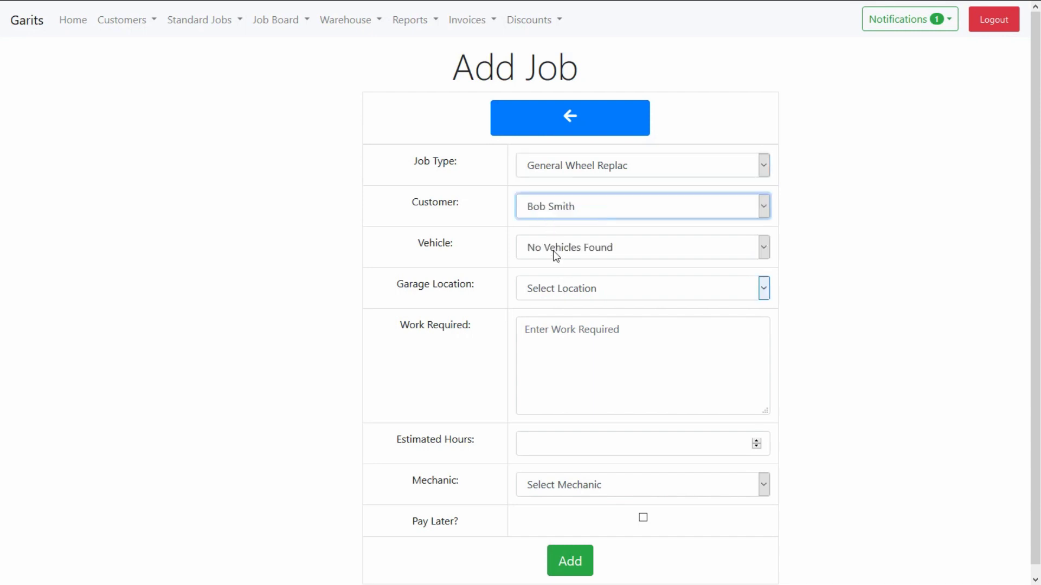
{"action": "key", "text": "Tab"}
{"action": "key", "text": "shift+Tab"}
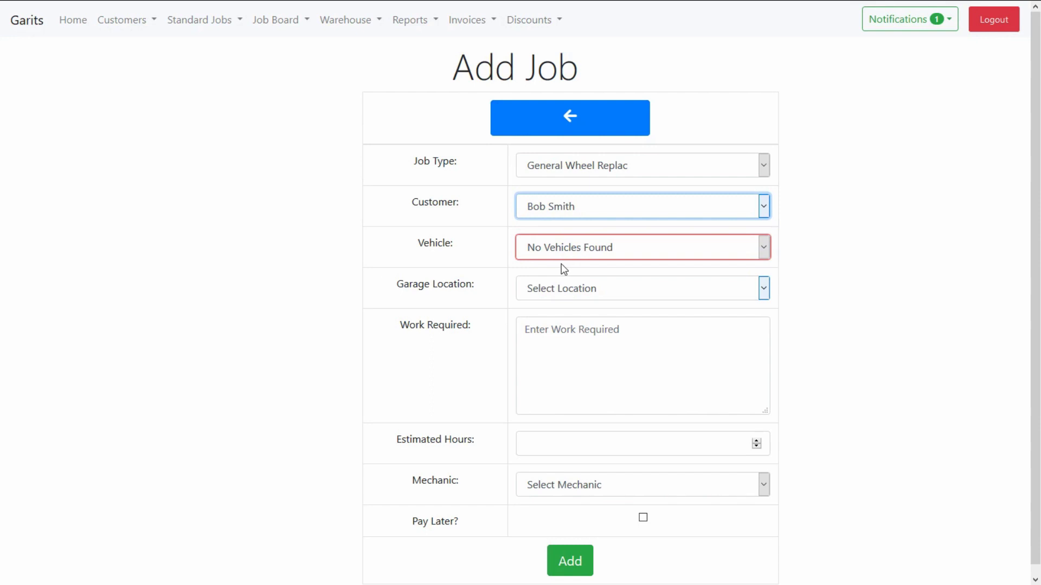
{"action": "key", "text": "Down"}
{"action": "key", "text": "Tab"}
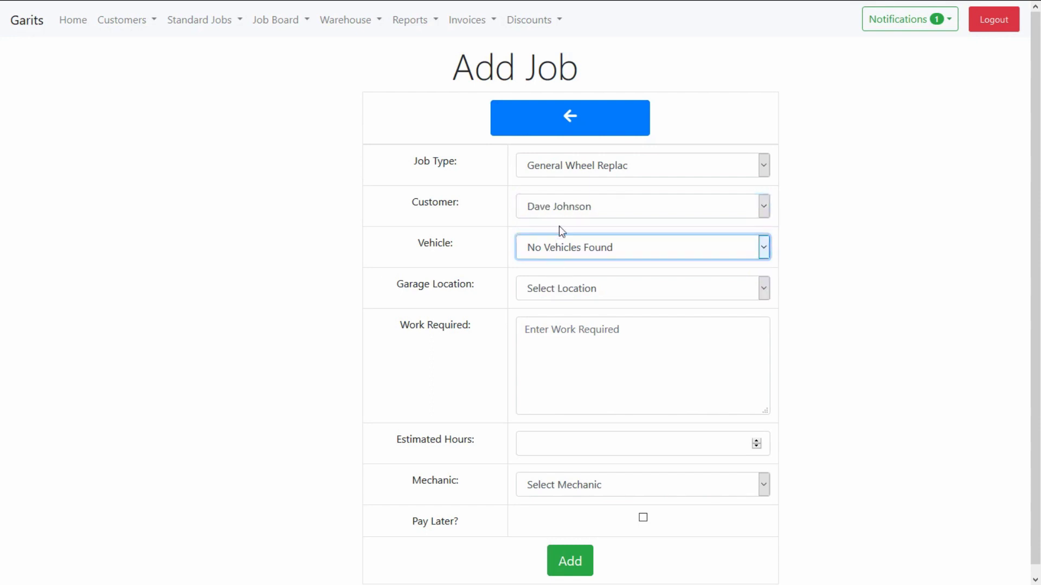
{"action": "key", "text": "shift+Tab"}
{"action": "key", "text": "Down"}
Step: Choose the Nissan Micra, Ashford garage, work 'Change all wheels', and assign a mechanic
{"action": "key", "text": "Tab"}
{"action": "key", "text": "Down"}
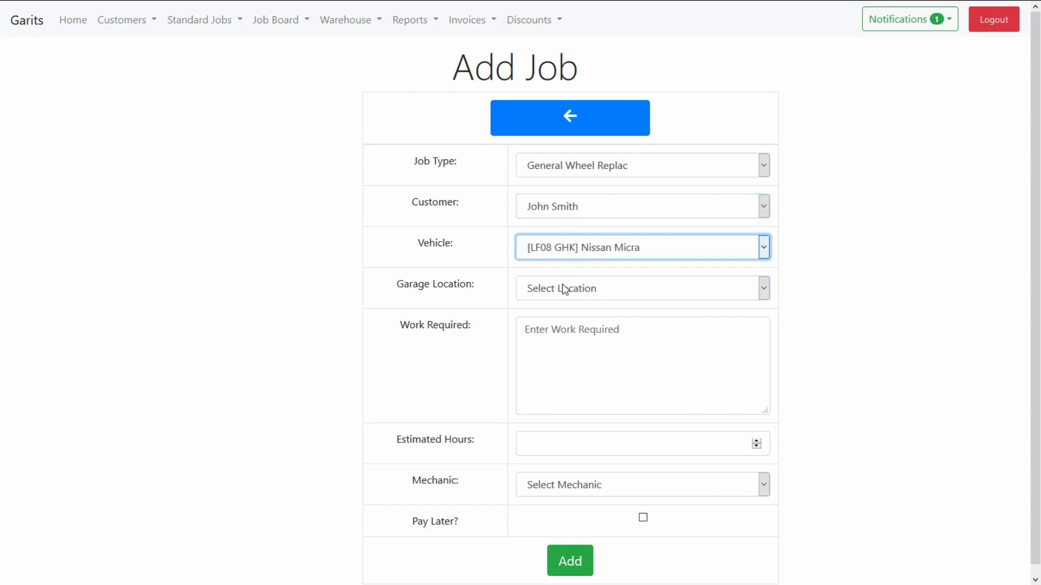
{"action": "key", "text": "Tab"}
{"action": "key", "text": "Down"}
{"action": "key", "text": "Tab"}
{"action": "type", "text": "Cha"}
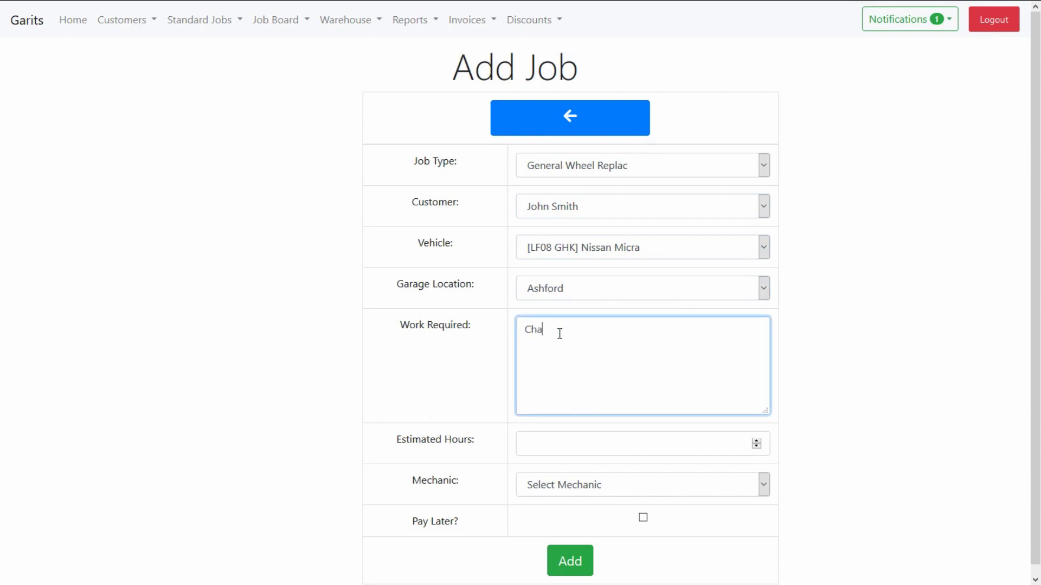
{"action": "type", "text": "nge all wheels"}
{"action": "key", "text": "Tab"}
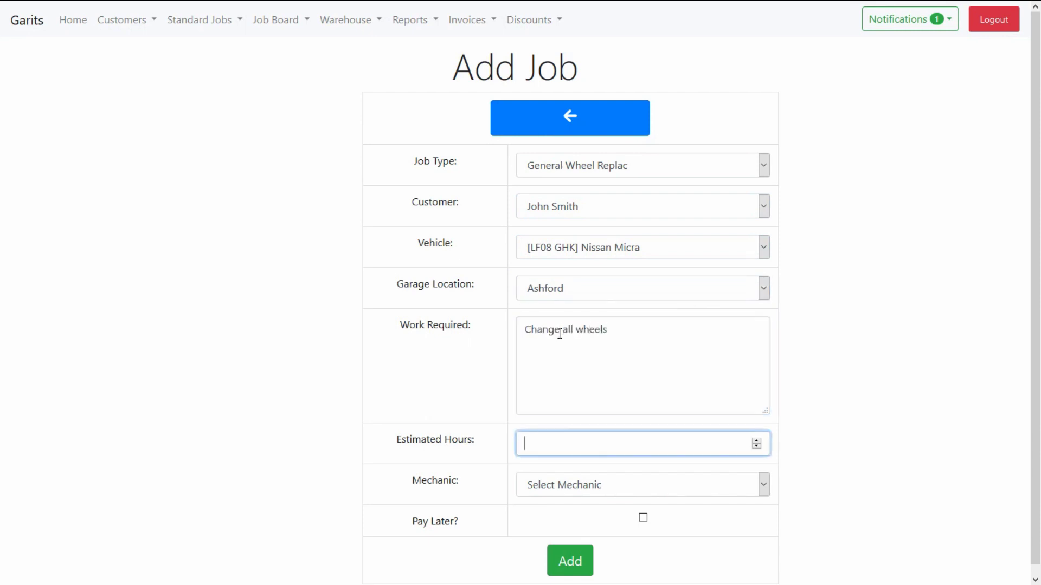
{"action": "key", "text": "Tab"}
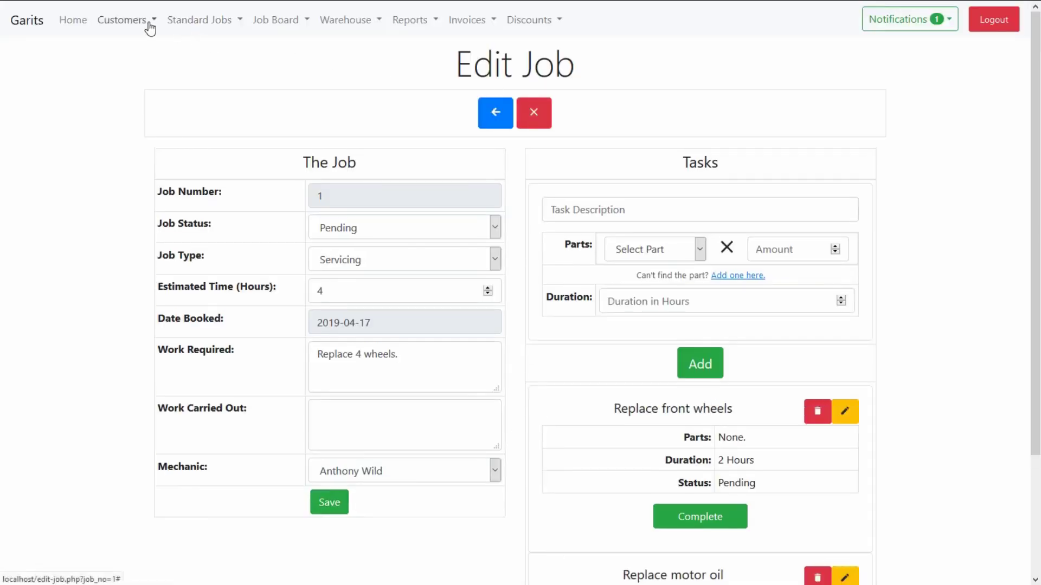
Step: From the job board listing, open booked job #1's details and its Edit Job page
{"action": "left_click", "coordinate": [151, 23]}
{"action": "left_click", "coordinate": [291, 22]}
{"action": "left_click", "coordinate": [294, 54]}
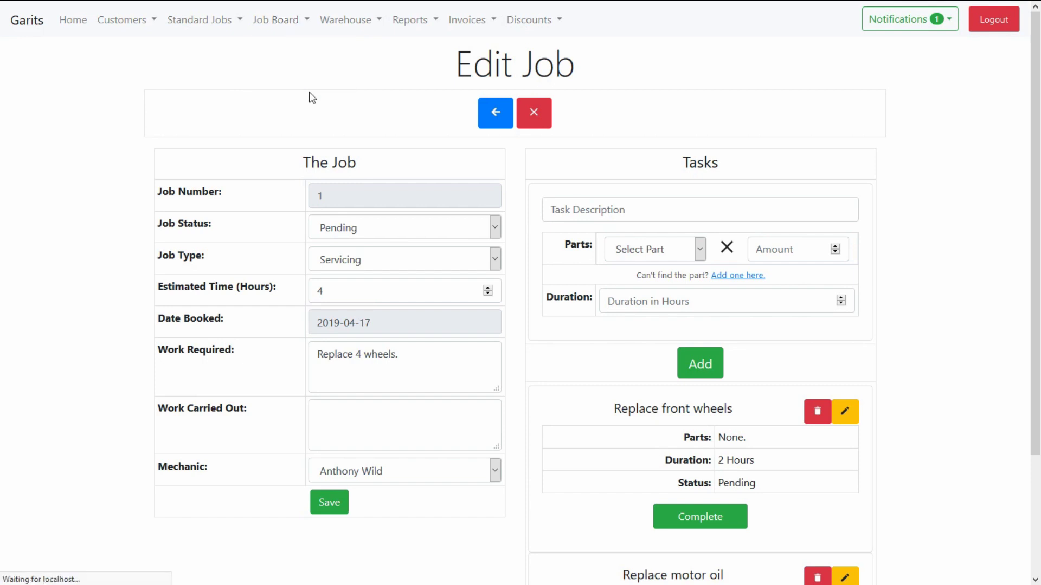
{"action": "left_click", "coordinate": [728, 282]}
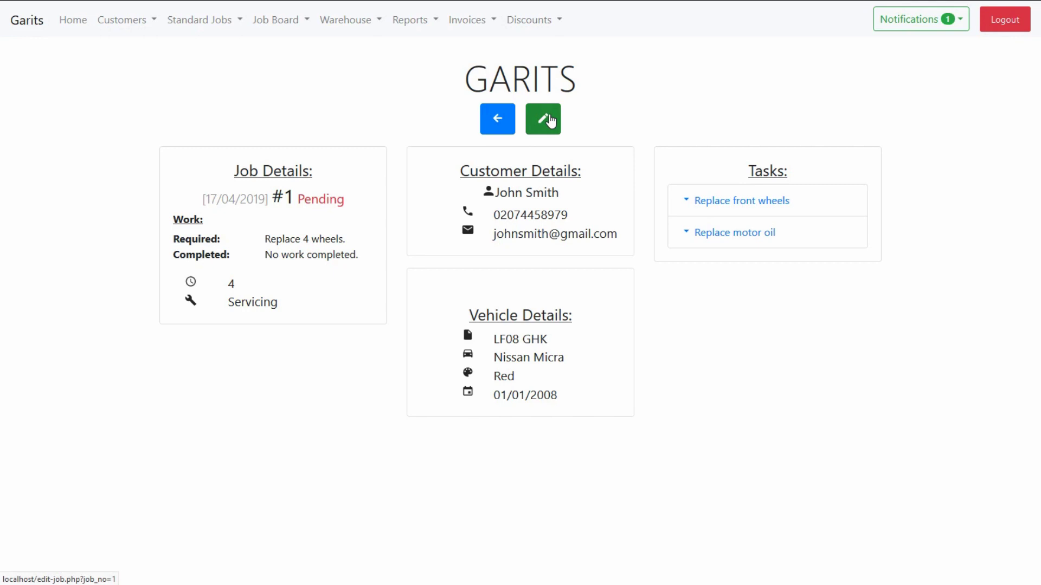
{"action": "left_click", "coordinate": [550, 122]}
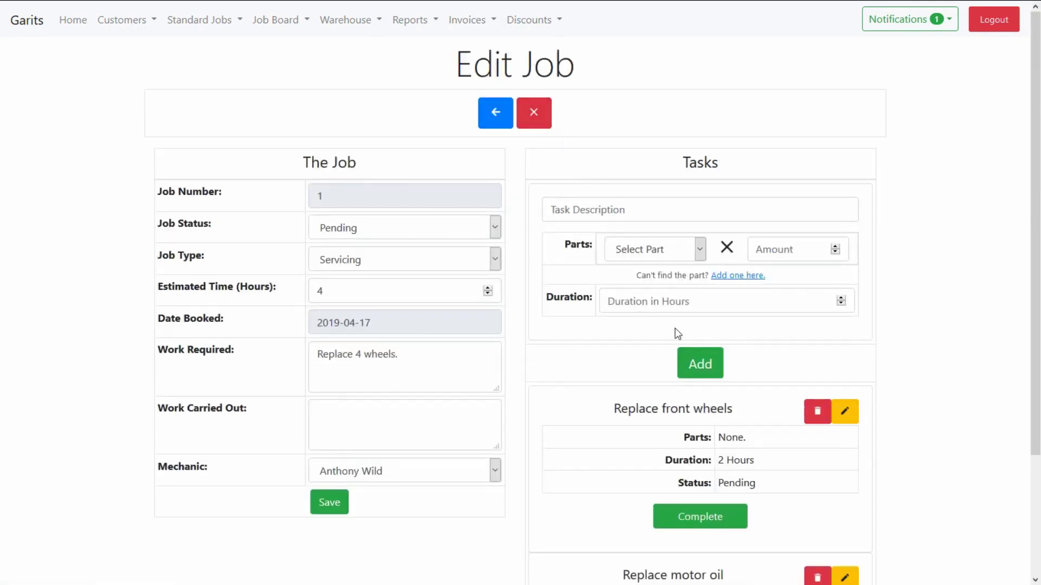
Step: Add task 'Change front wheels' using 1 Motor Oil to job #1
{"action": "scroll", "coordinate": [676, 332], "scroll_direction": "down", "scroll_amount": 2}
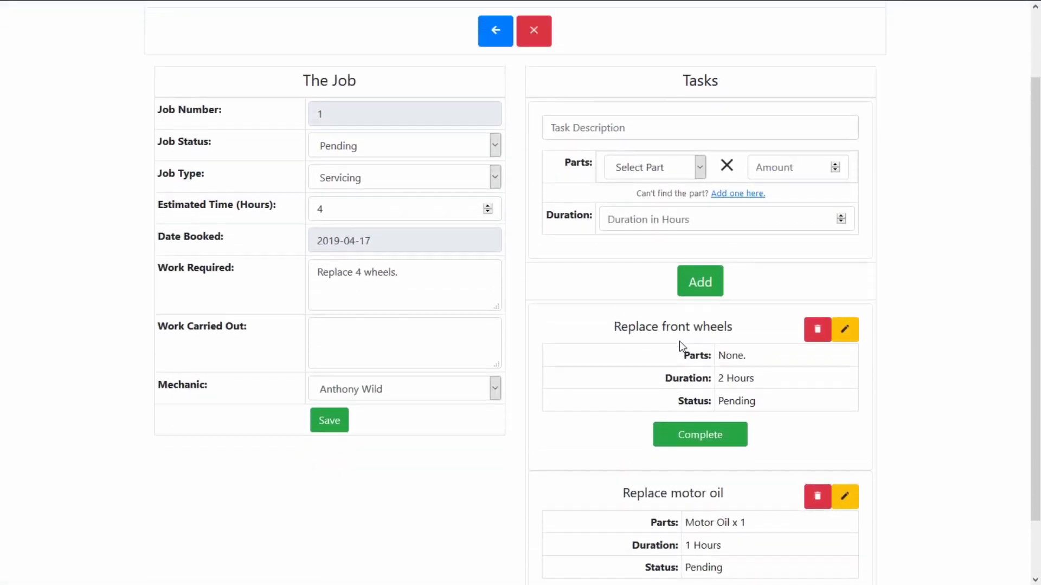
{"action": "left_click", "coordinate": [609, 123]}
{"action": "type", "text": "Change fro"}
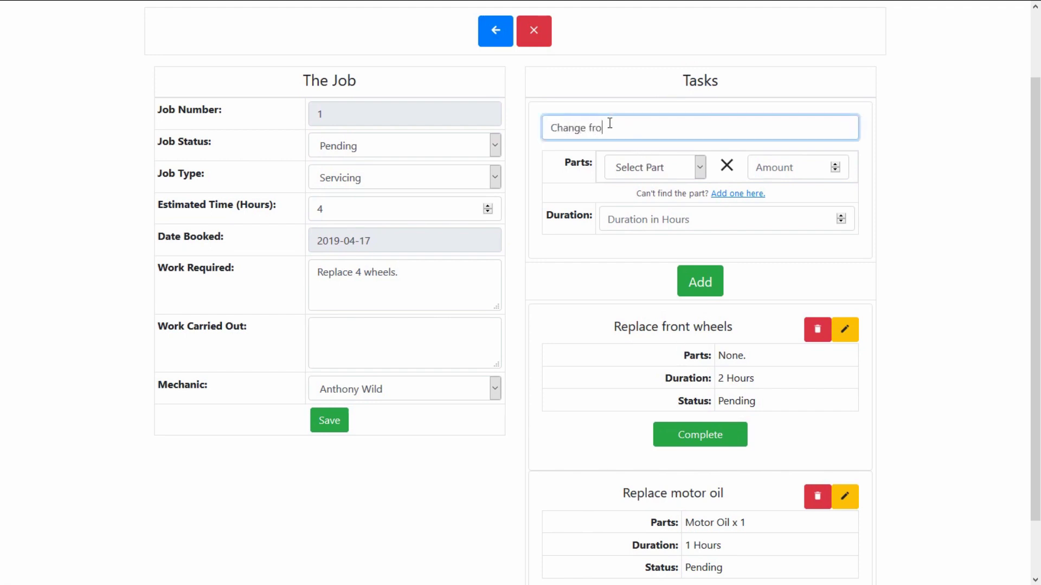
{"action": "type", "text": "nt wheels"}
{"action": "key", "text": "Tab"}
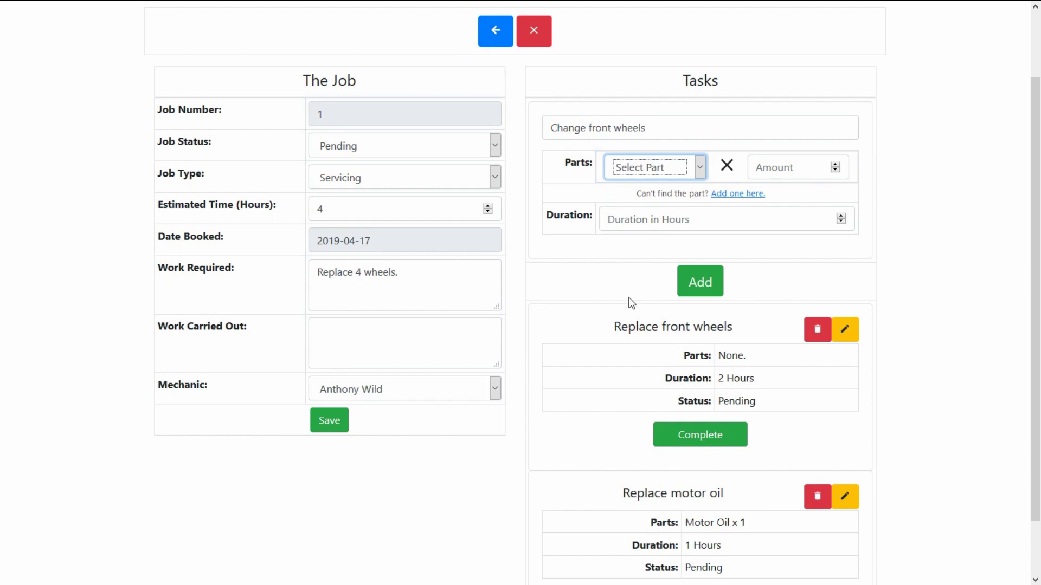
{"action": "key", "text": "Down"}
{"action": "key", "text": "Tab"}
{"action": "type", "text": "1"}
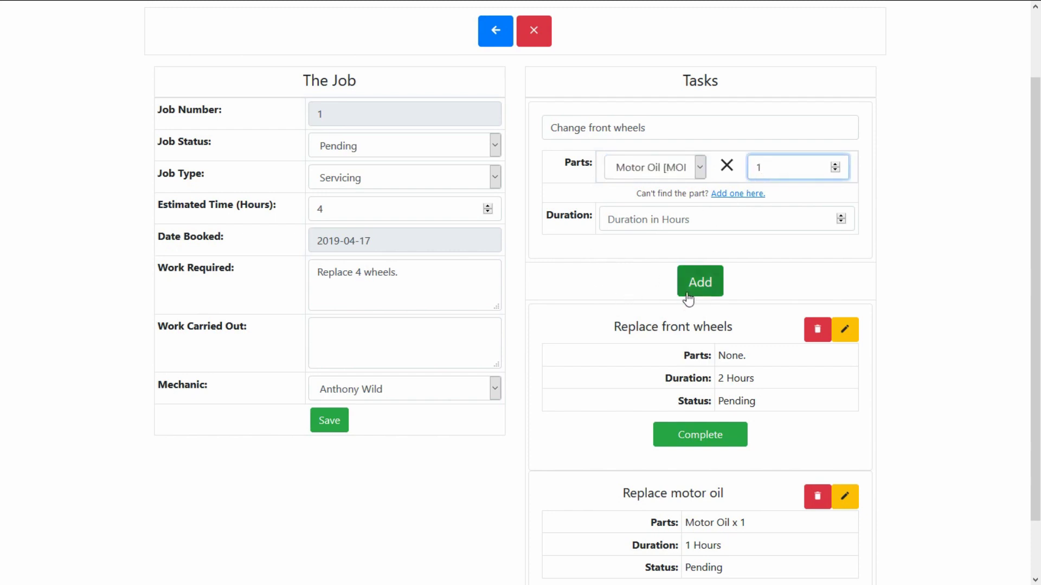
{"action": "left_click", "coordinate": [688, 292]}
{"action": "scroll", "coordinate": [687, 293], "scroll_direction": "down", "scroll_amount": 6}
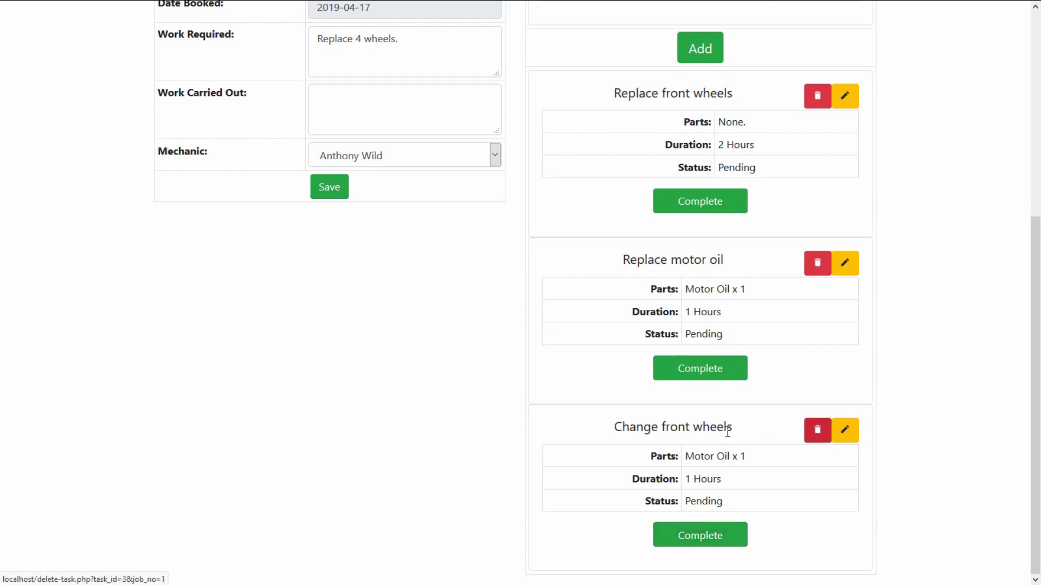
Step: Mark the Change front wheels task completed and note who completed it
{"action": "left_click", "coordinate": [719, 542]}
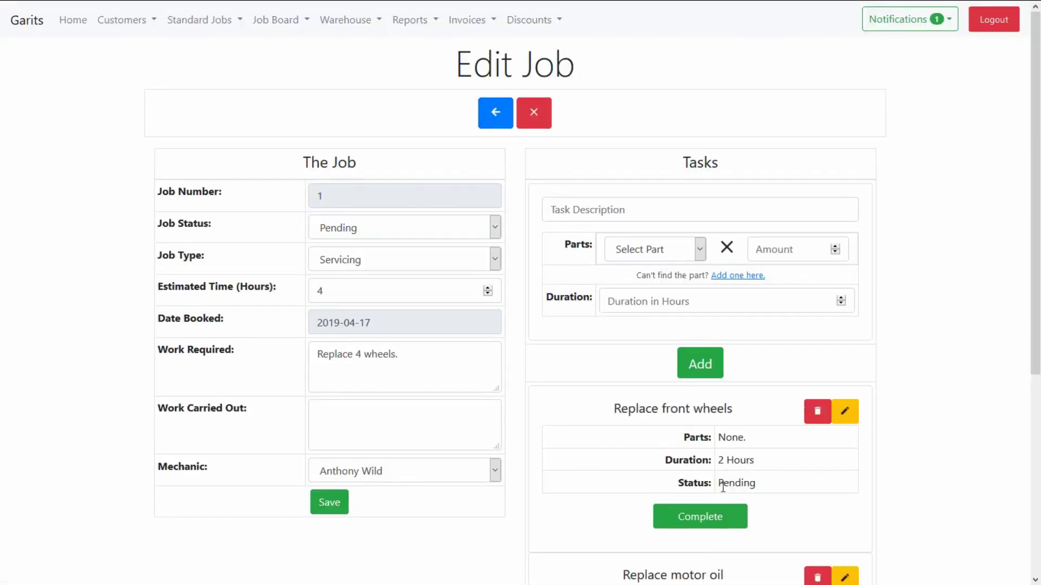
{"action": "scroll", "coordinate": [721, 488], "scroll_direction": "down", "scroll_amount": 5}
{"action": "left_click_drag", "start_coordinate": [728, 534], "coordinate": [787, 536]}
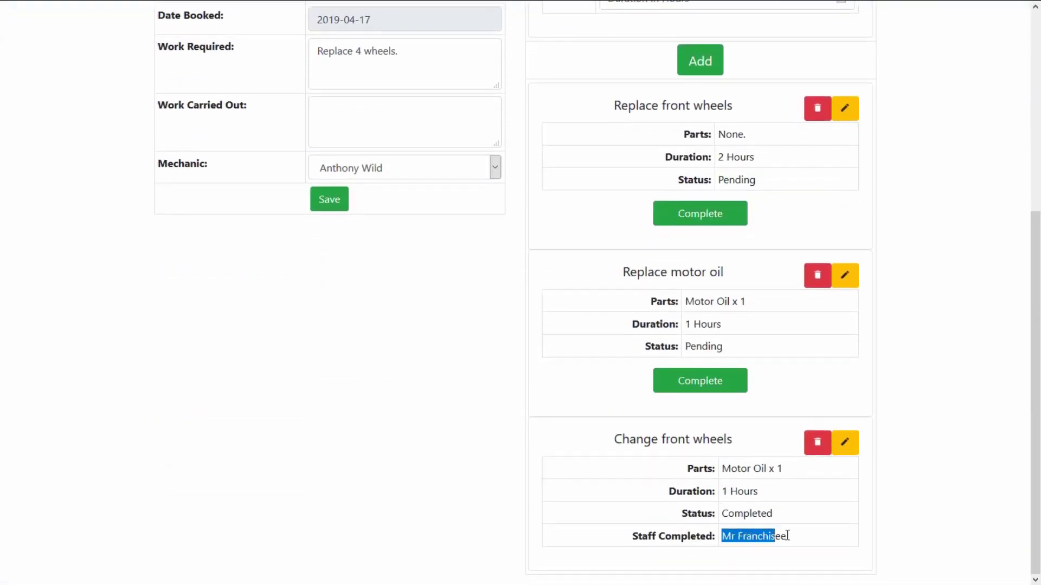
{"action": "left_click", "coordinate": [821, 525]}
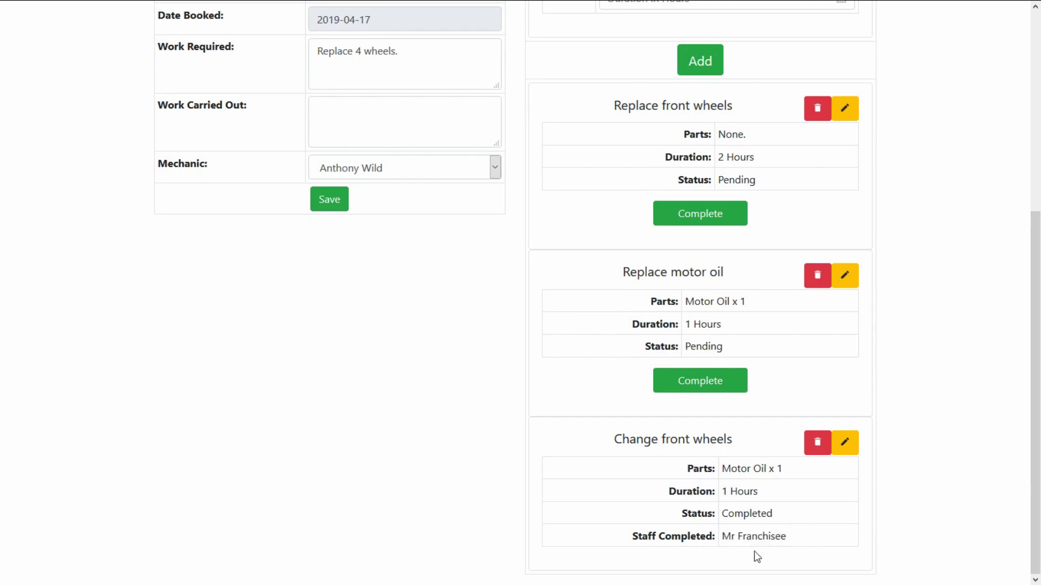
Step: Set job #1's status to Completed and try to save it
{"action": "scroll", "coordinate": [668, 475], "scroll_direction": "up", "scroll_amount": 6}
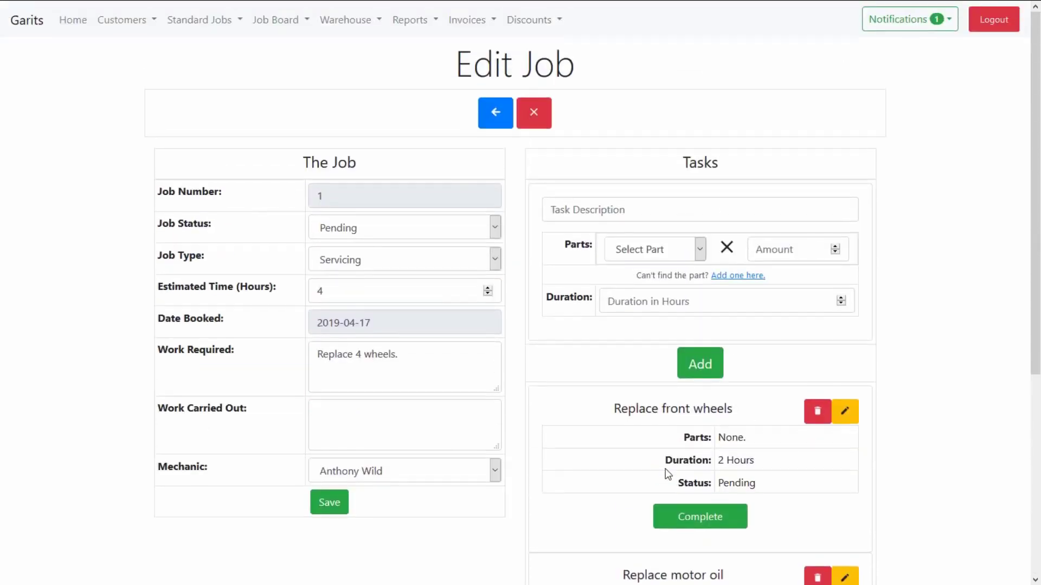
{"action": "left_click", "coordinate": [389, 236]}
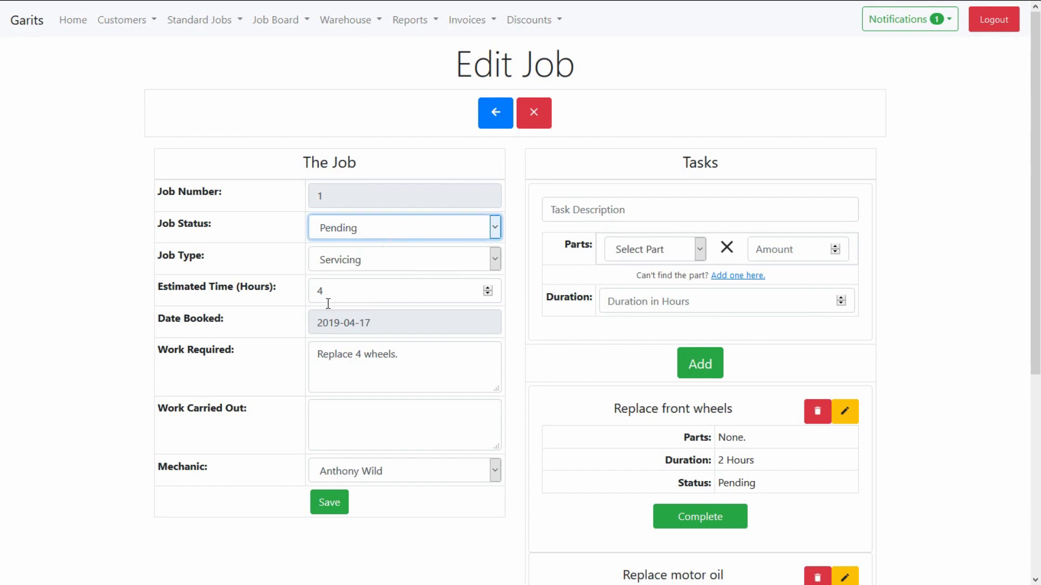
{"action": "key", "text": "Down"}
{"action": "scroll", "coordinate": [599, 325], "scroll_direction": "down", "scroll_amount": 4}
{"action": "left_click_drag", "start_coordinate": [723, 284], "coordinate": [744, 284]}
{"action": "scroll", "coordinate": [582, 313], "scroll_direction": "up", "scroll_amount": 4}
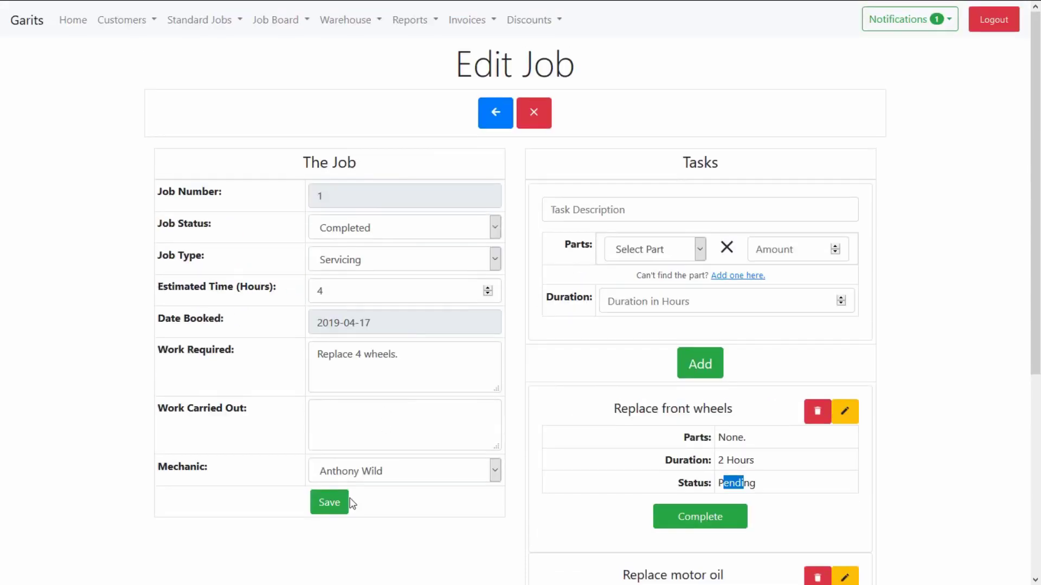
{"action": "left_click", "coordinate": [333, 503]}
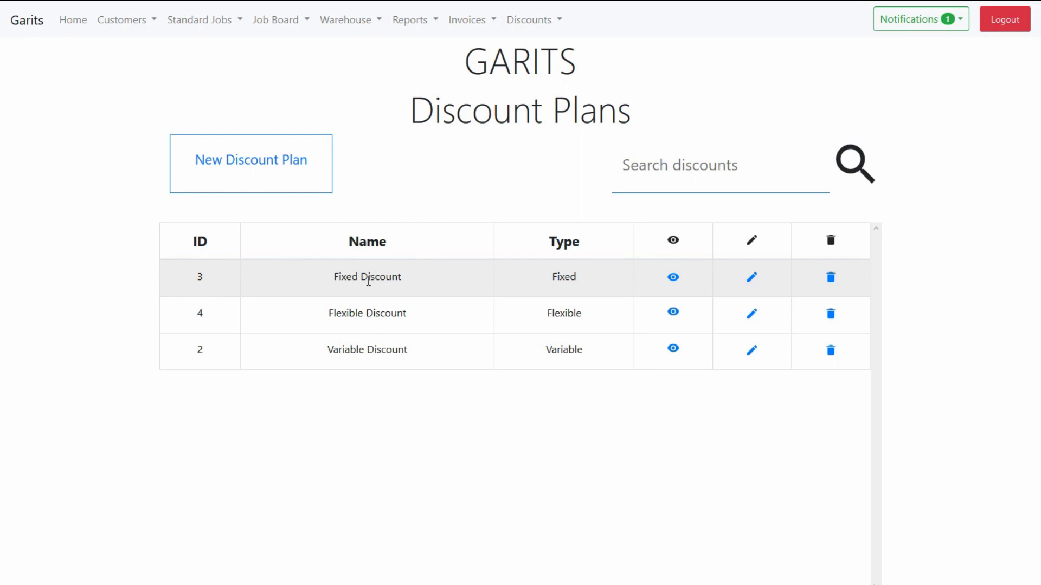
Step: Review the Fixed, Flexible and Variable discount plans in the list
{"action": "left_click_drag", "start_coordinate": [337, 275], "coordinate": [359, 277]}
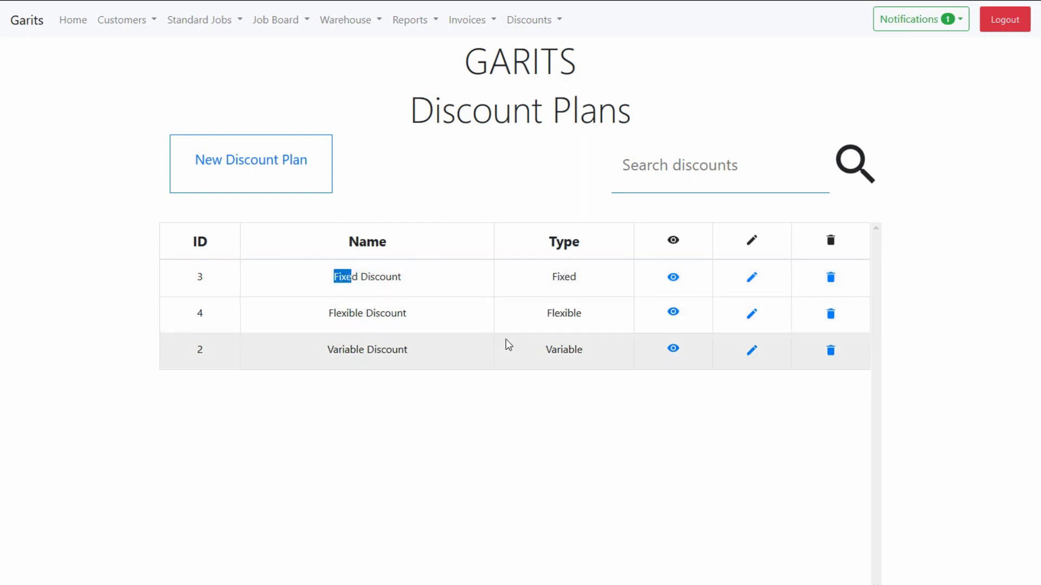
{"action": "left_click_drag", "start_coordinate": [544, 313], "coordinate": [586, 320]}
{"action": "double_click", "coordinate": [549, 348]}
{"action": "left_click", "coordinate": [583, 421]}
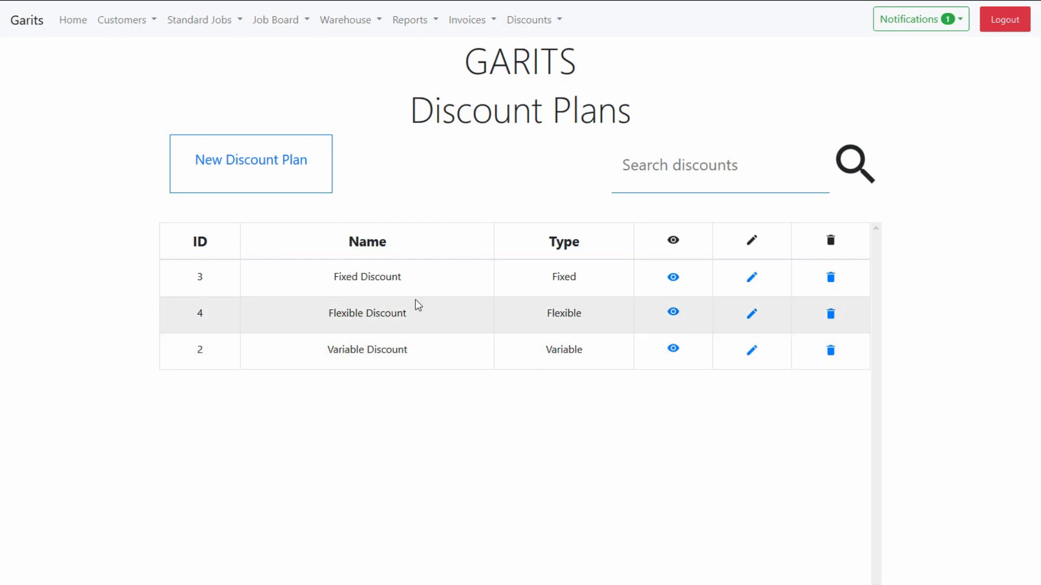
Step: Inspect Flexible Discount's price bands, e.g. 12% on £0–£100, then return to the list
{"action": "mouse_move", "coordinate": [671, 280]}
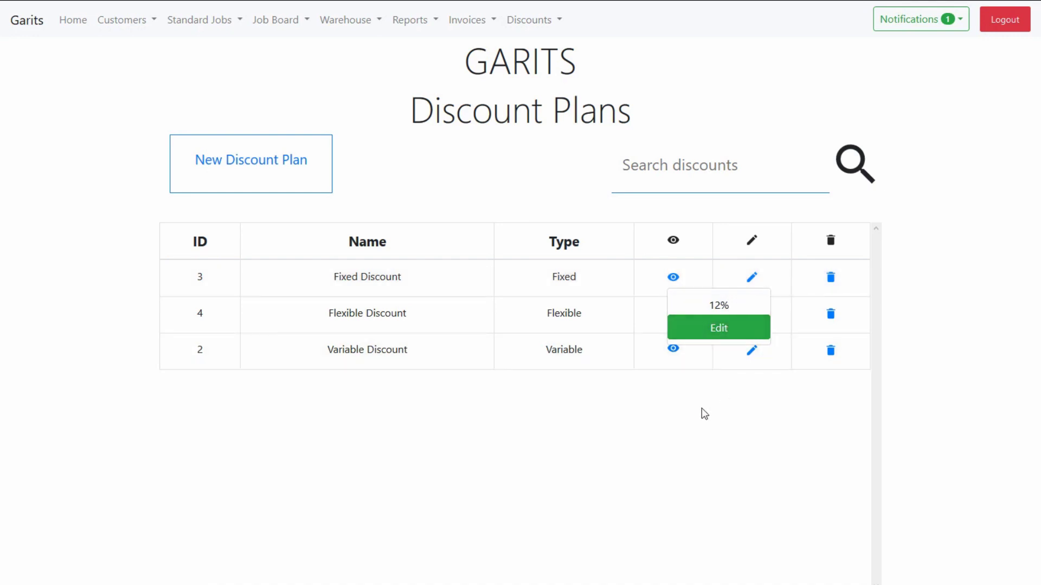
{"action": "left_click", "coordinate": [673, 316]}
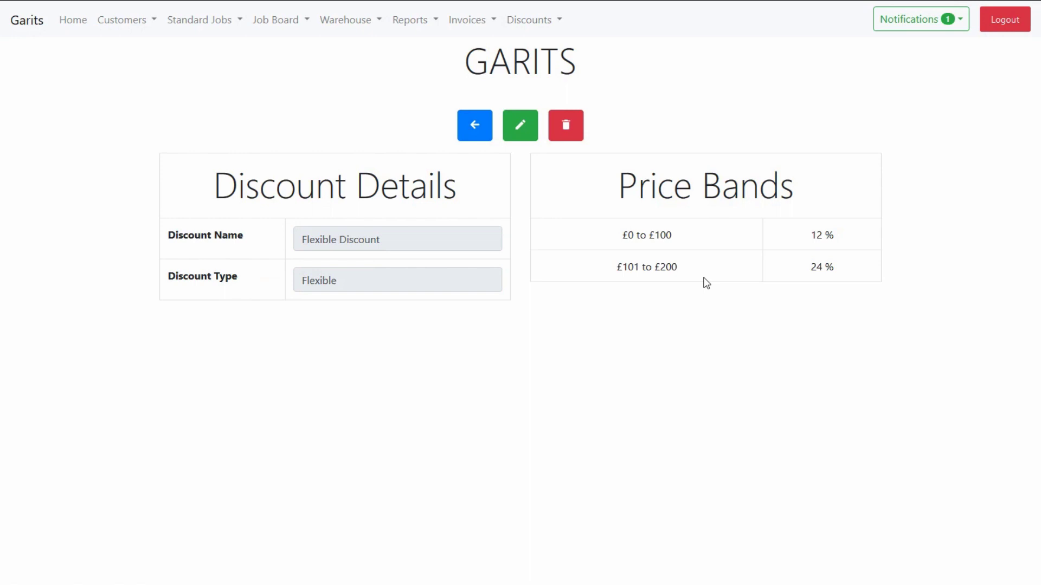
{"action": "double_click", "coordinate": [629, 237]}
{"action": "double_click", "coordinate": [661, 235]}
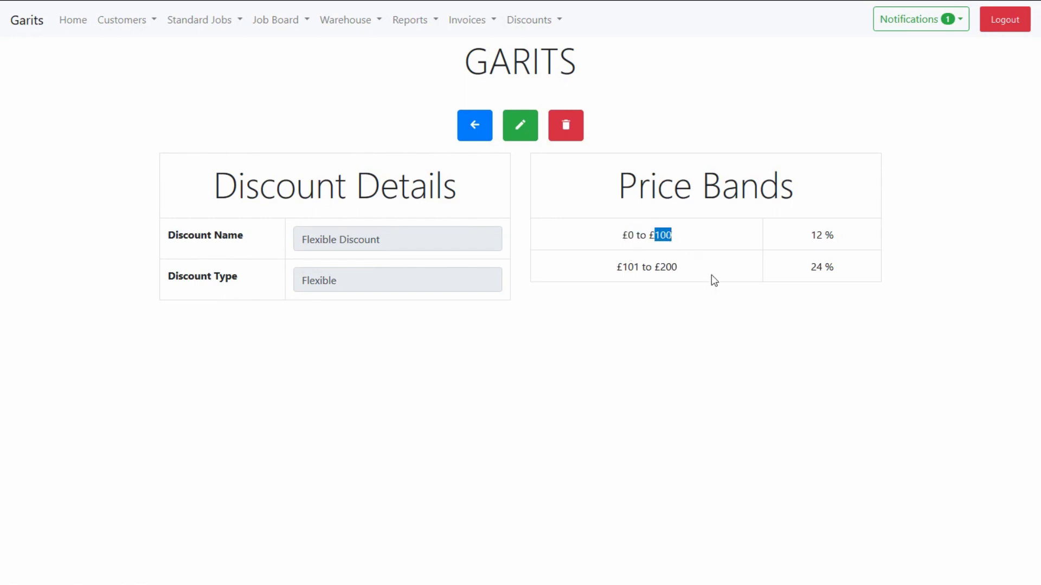
{"action": "double_click", "coordinate": [816, 235]}
{"action": "left_click", "coordinate": [719, 343]}
{"action": "key", "text": "alt+Left"}
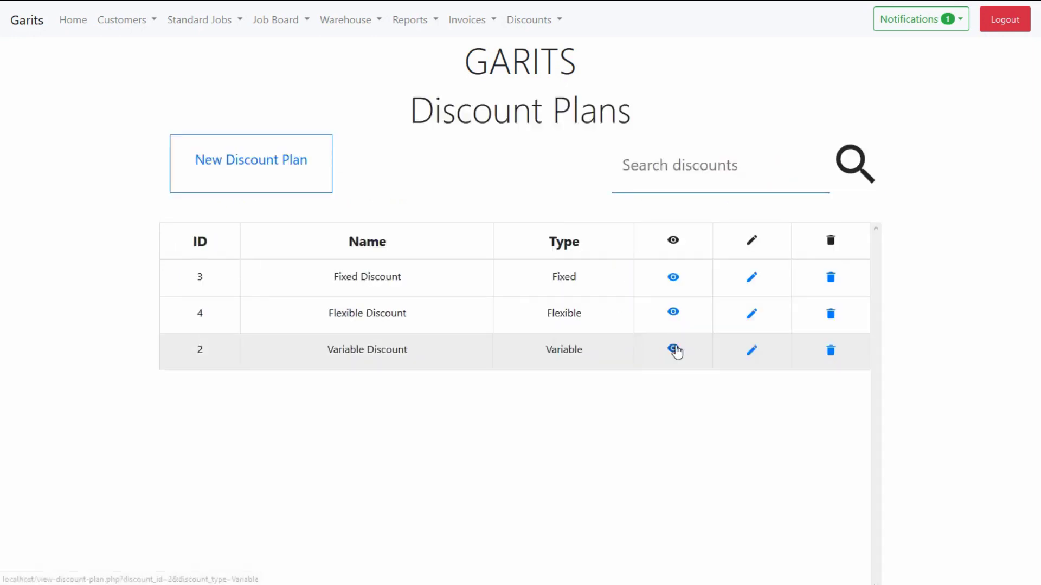
Step: Check the Variable Discount's 5% MOT rate, then go back to the main menu
{"action": "left_click", "coordinate": [674, 348]}
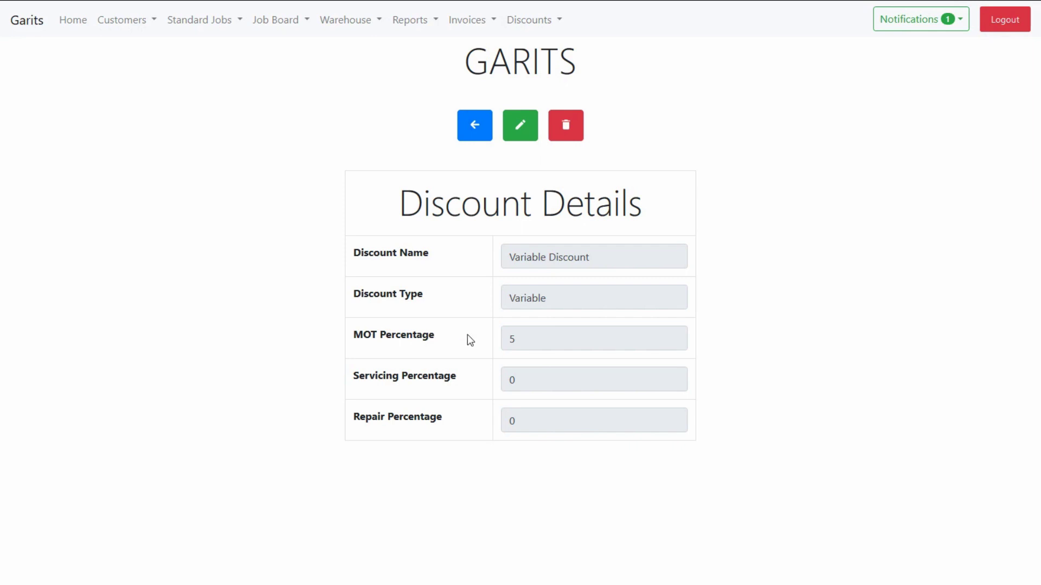
{"action": "left_click", "coordinate": [537, 341]}
{"action": "left_click", "coordinate": [793, 374]}
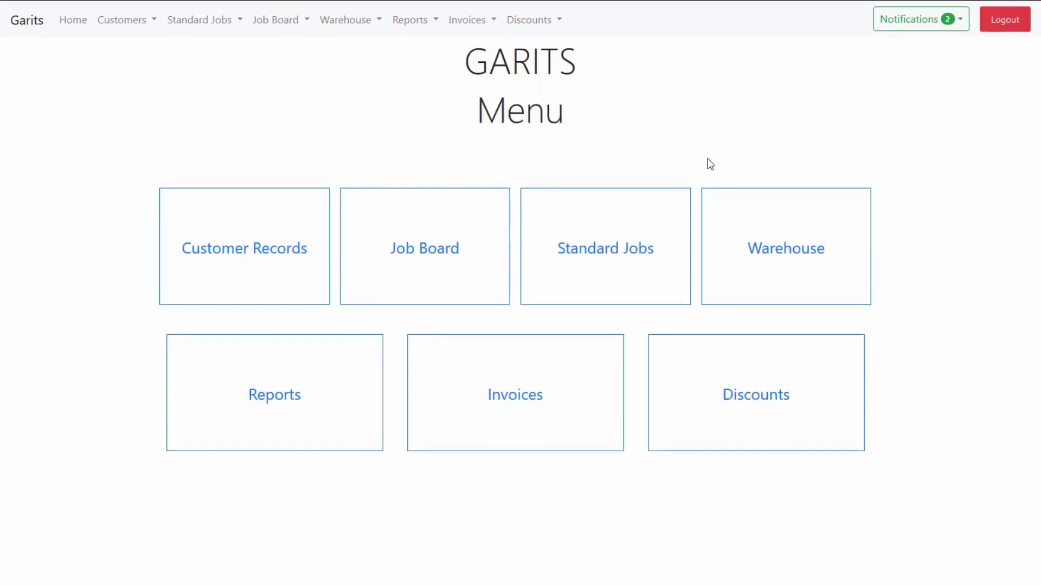
Step: Check notifications and compare Air Filter stock against its threshold of 10 in spare parts
{"action": "left_click", "coordinate": [937, 26]}
{"action": "left_click", "coordinate": [346, 19]}
{"action": "left_click", "coordinate": [355, 84]}
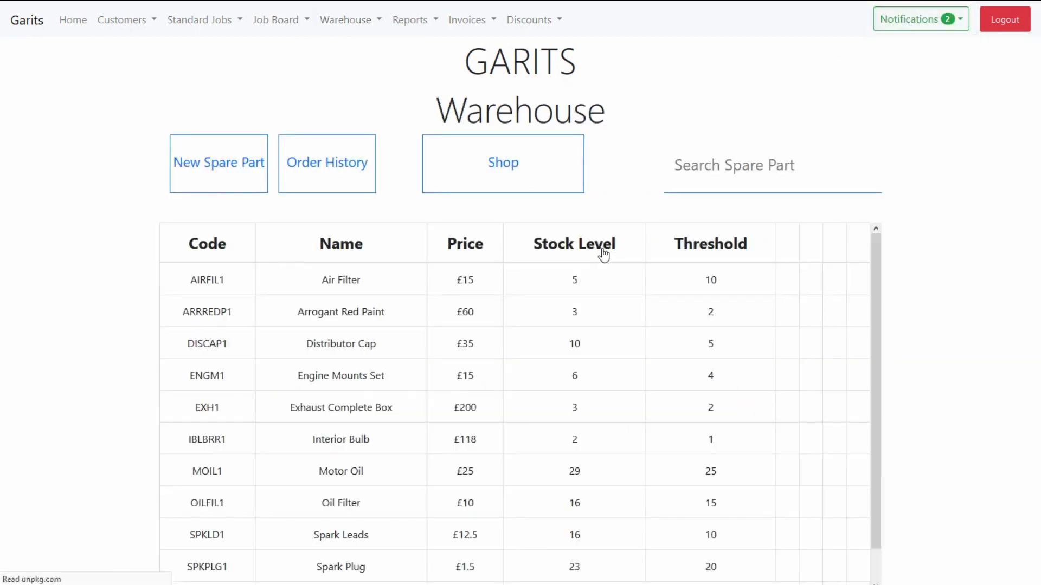
{"action": "double_click", "coordinate": [537, 281]}
{"action": "double_click", "coordinate": [649, 281]}
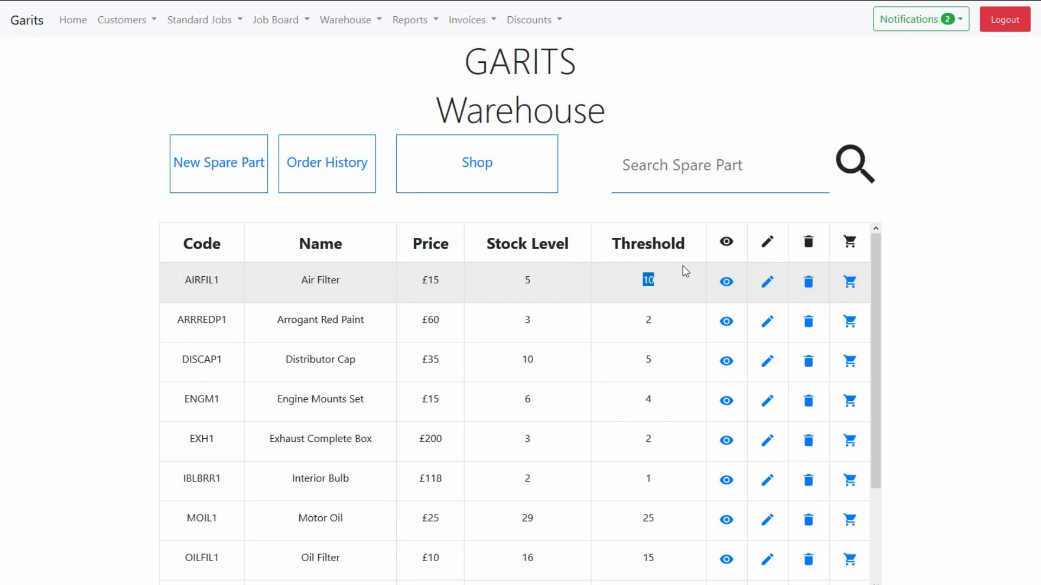
Step: Order Air Filters from the low-stock notification, raising AIRFIL1 stock to 13
{"action": "left_click", "coordinate": [939, 22]}
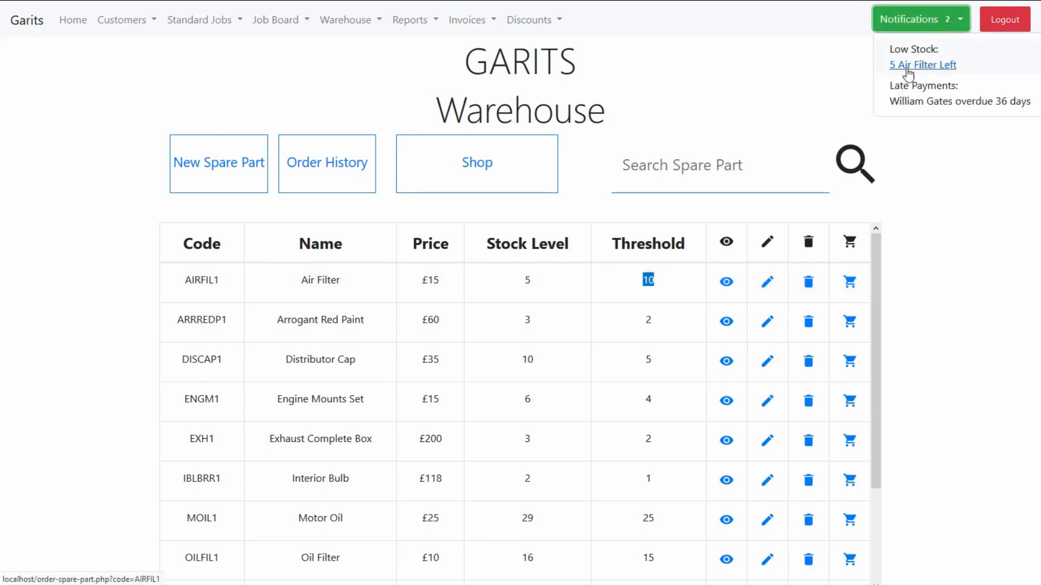
{"action": "left_click", "coordinate": [920, 66]}
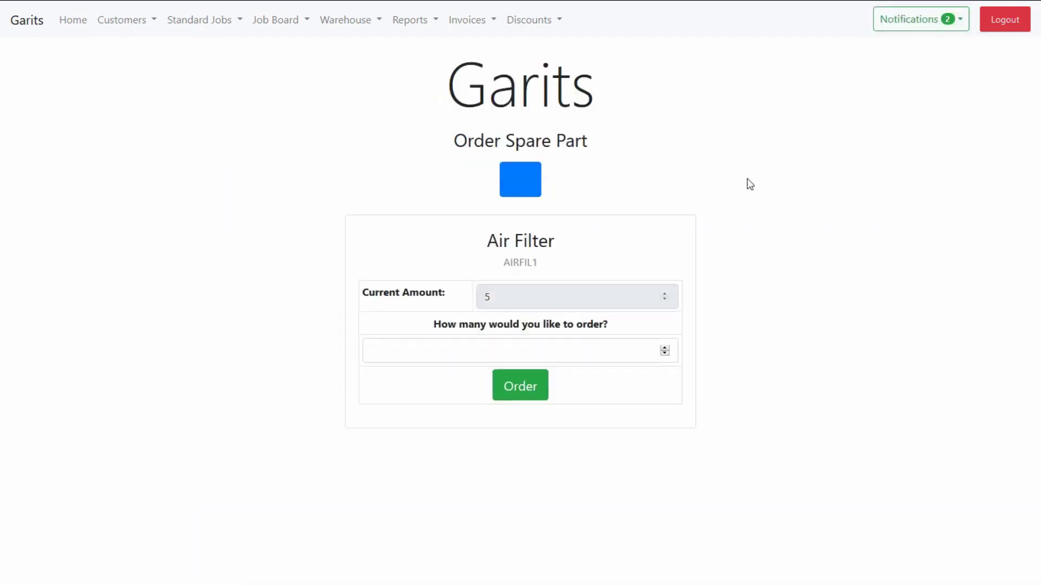
{"action": "left_click", "coordinate": [501, 347]}
{"action": "type", "text": "5"}
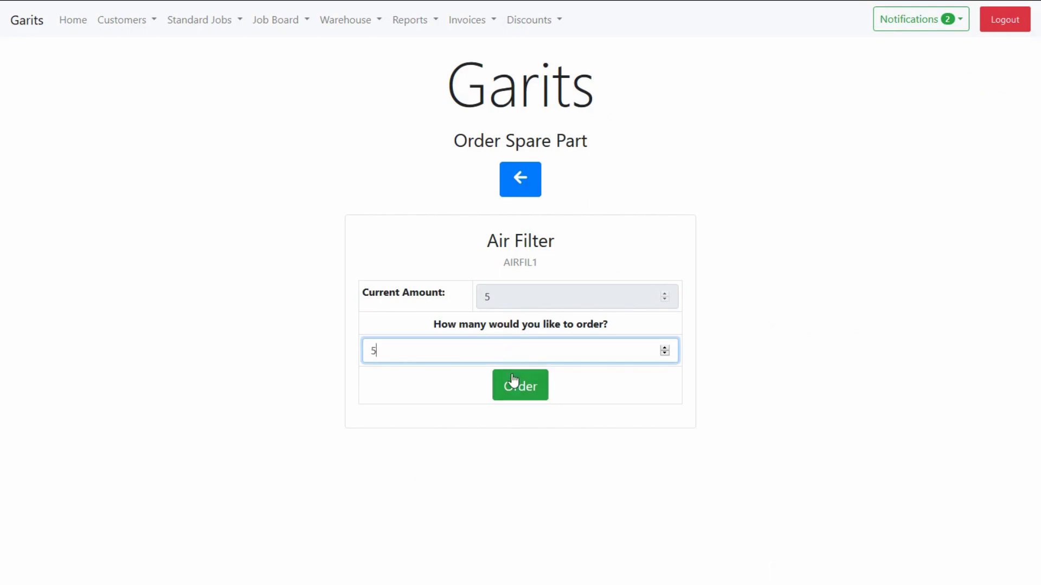
{"action": "left_click", "coordinate": [512, 383]}
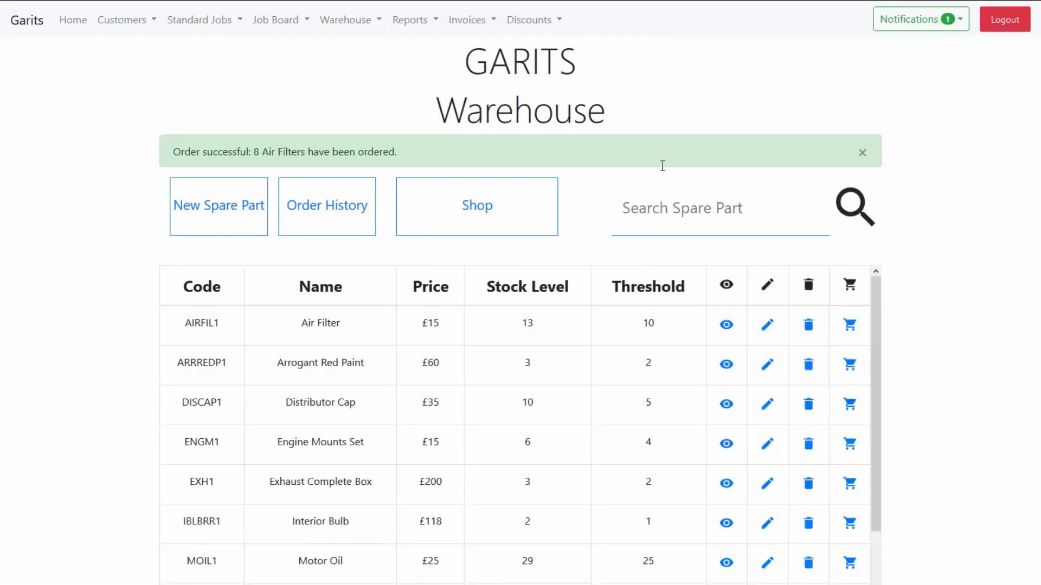
{"action": "left_click", "coordinate": [863, 154]}
{"action": "left_click", "coordinate": [893, 31]}
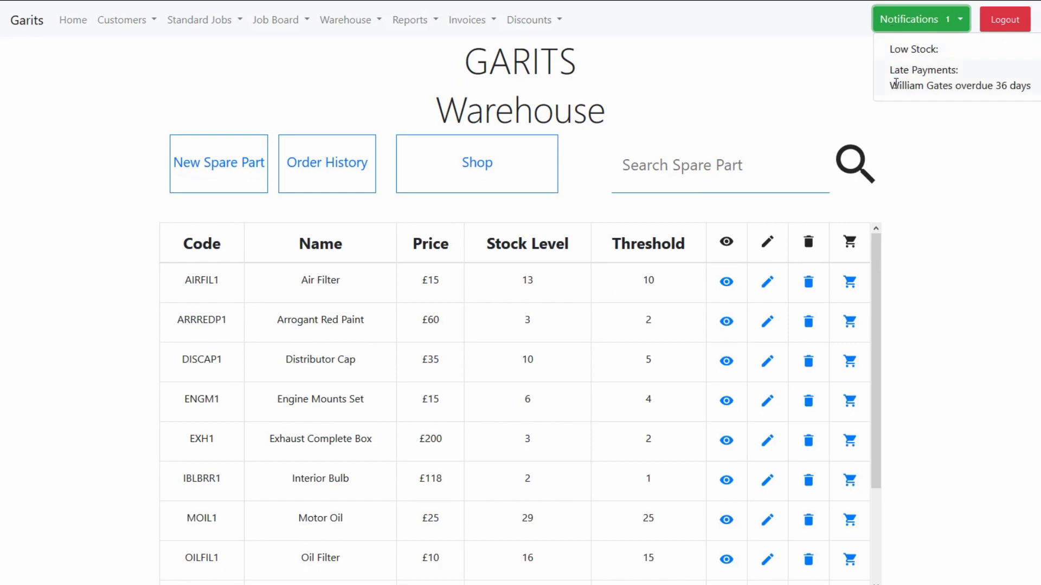
Step: Open the invoices list and view the late-payment notification
{"action": "left_click", "coordinate": [457, 28]}
{"action": "left_click", "coordinate": [488, 82]}
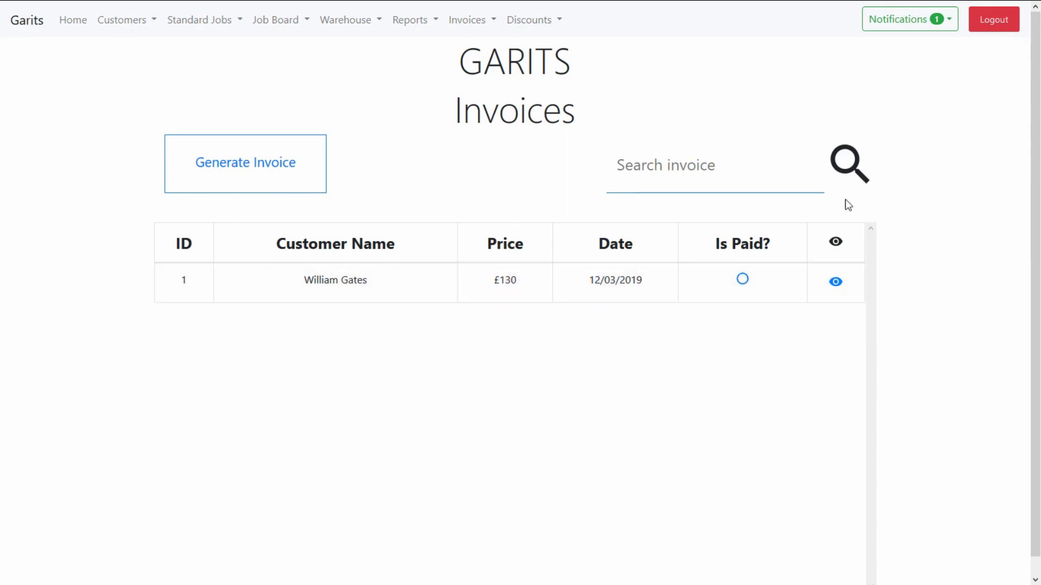
{"action": "left_click", "coordinate": [920, 27]}
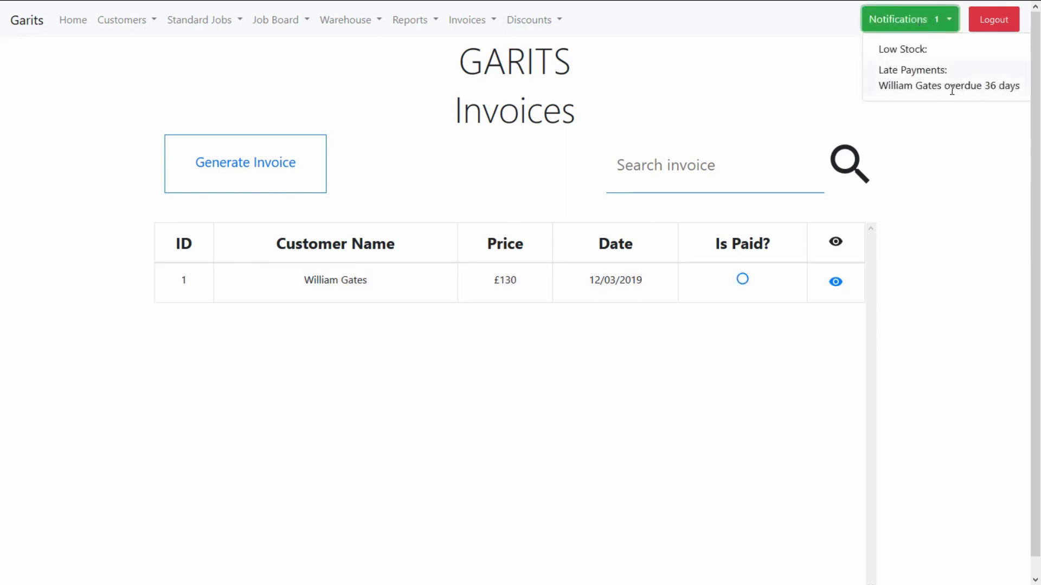